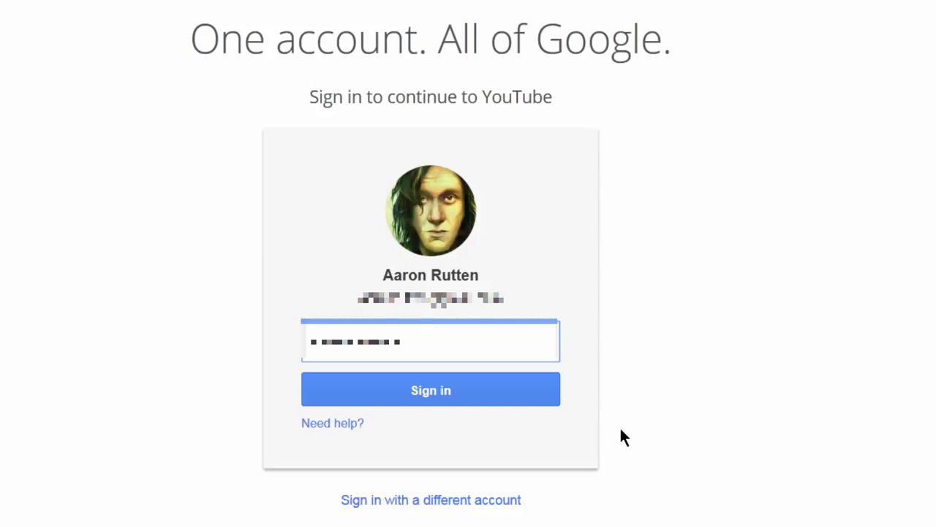
Step: Sign in, confirm the channel identity, and go to the YouTube account settings from the avatar menu
{"action": "left_click", "coordinate": [545, 395]}
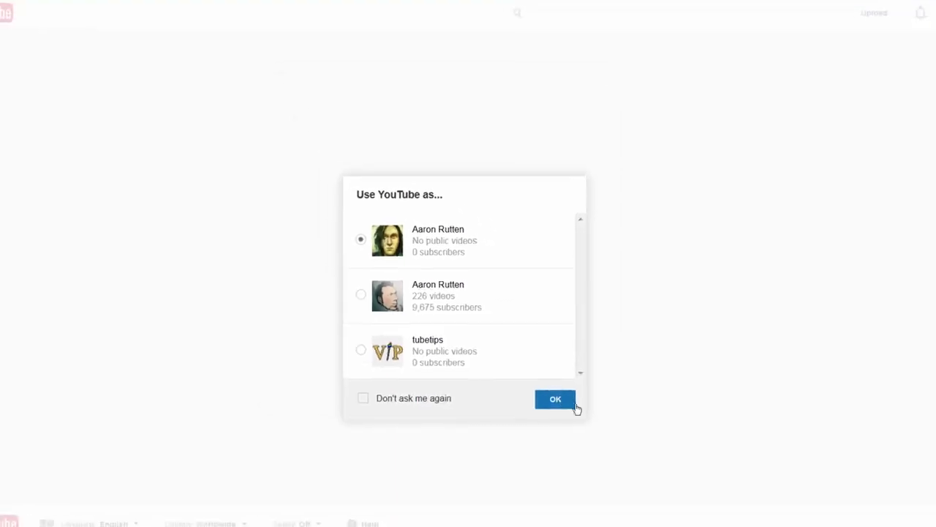
{"action": "left_click", "coordinate": [574, 406]}
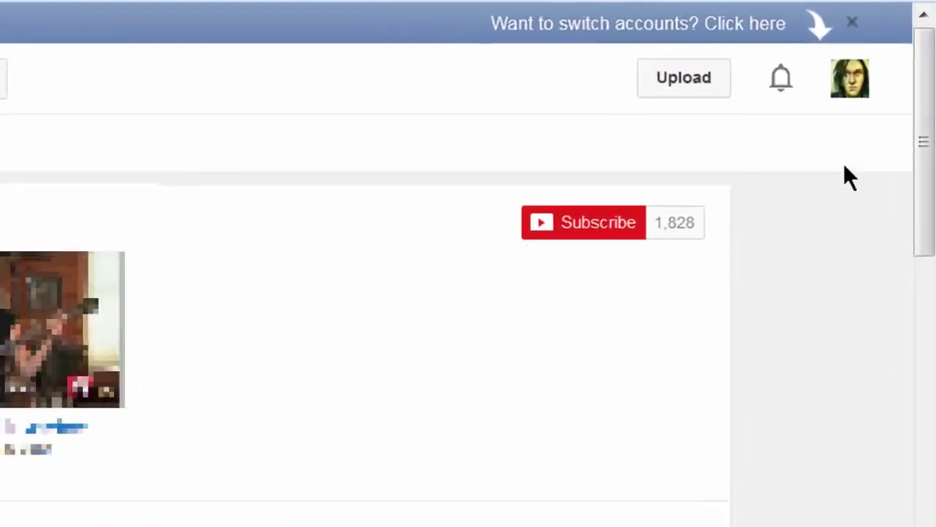
{"action": "left_click", "coordinate": [847, 84]}
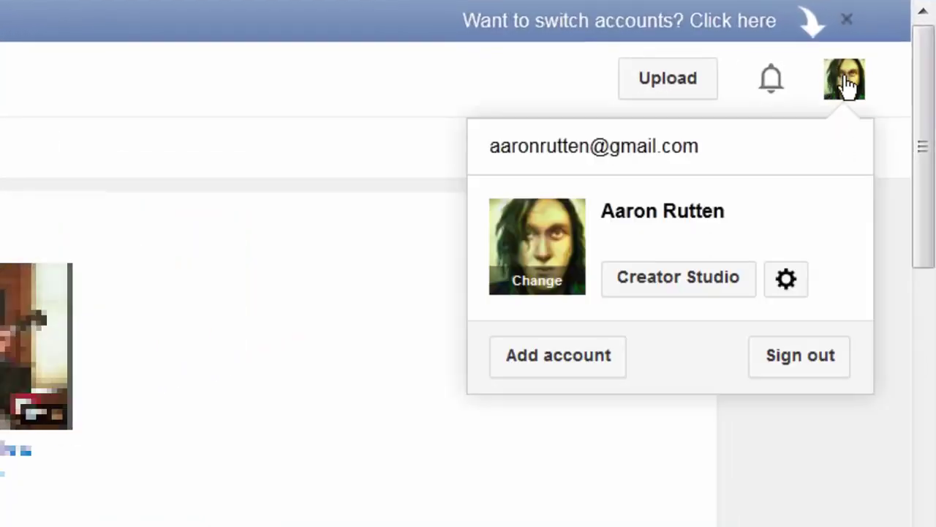
{"action": "left_click", "coordinate": [786, 284]}
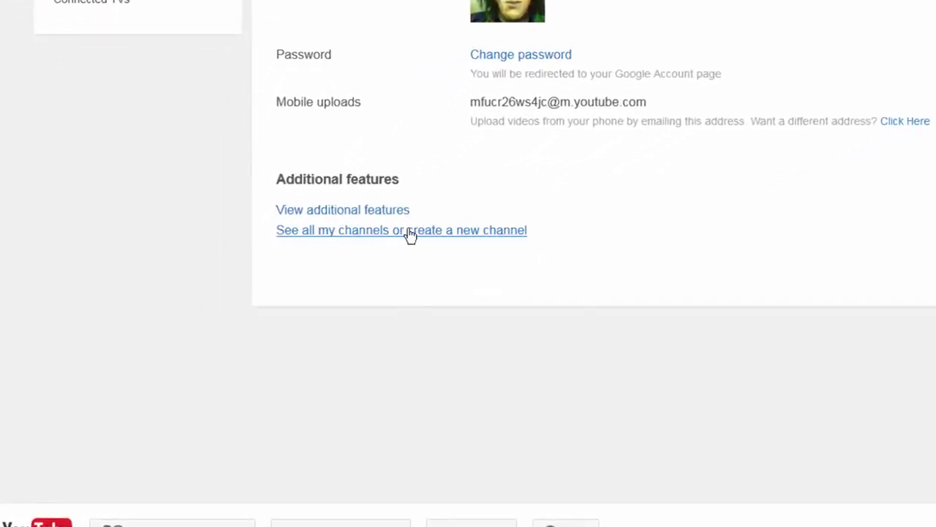
Step: Create a channel named 'test' in Arts, Entertainment or Sports, accepting the Pages Terms
{"action": "left_click", "coordinate": [417, 231]}
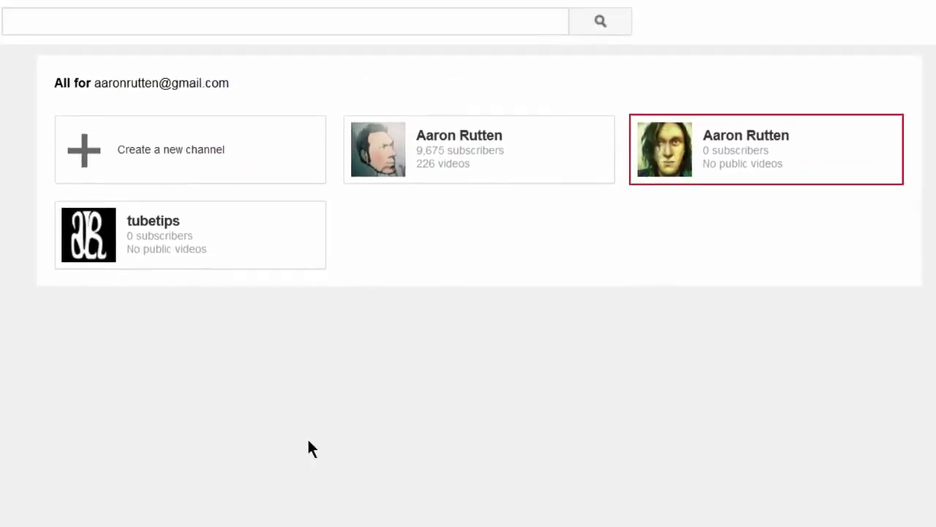
{"action": "left_click", "coordinate": [188, 160]}
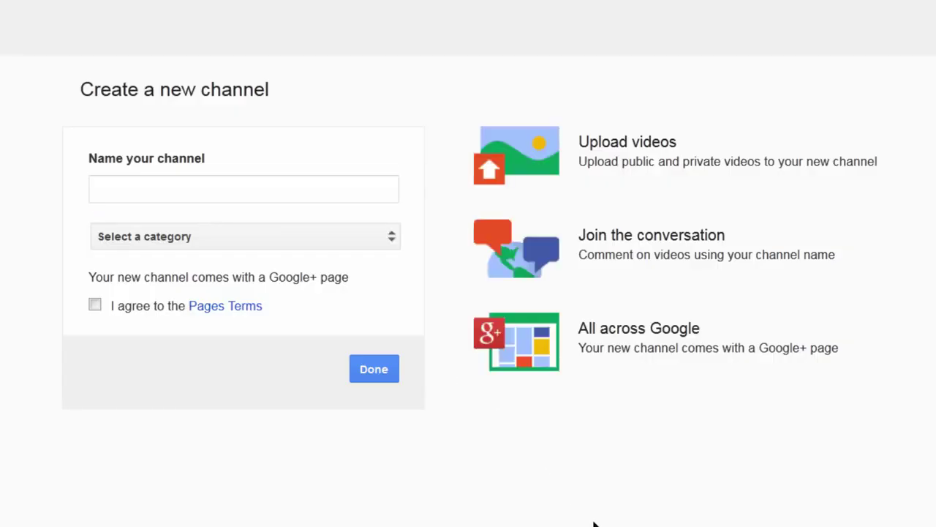
{"action": "type", "text": "test"}
{"action": "left_click", "coordinate": [319, 234]}
{"action": "left_click", "coordinate": [312, 240]}
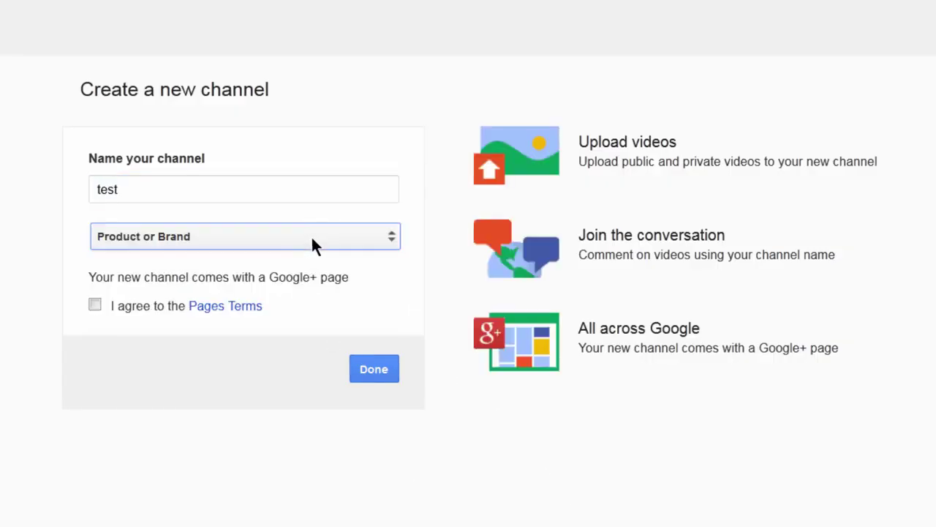
{"action": "left_click", "coordinate": [315, 231]}
{"action": "left_click", "coordinate": [226, 282]}
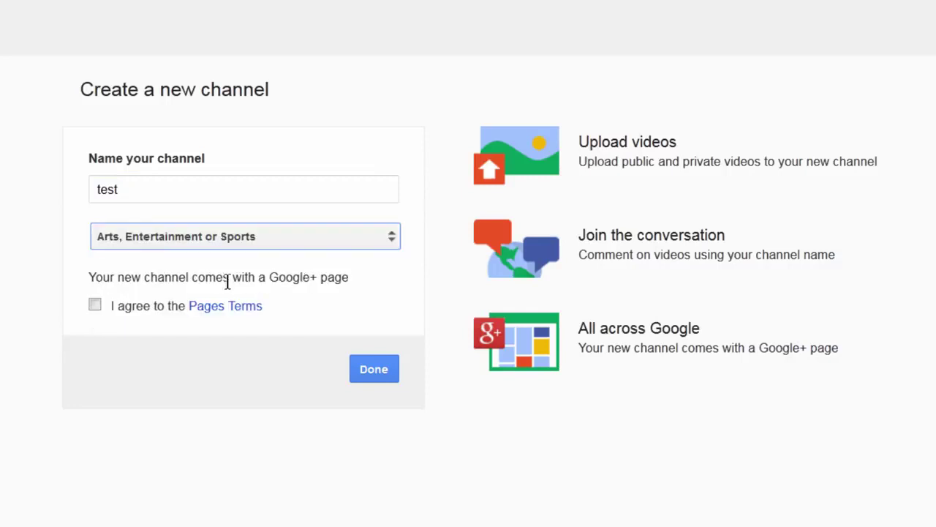
{"action": "left_click", "coordinate": [94, 306]}
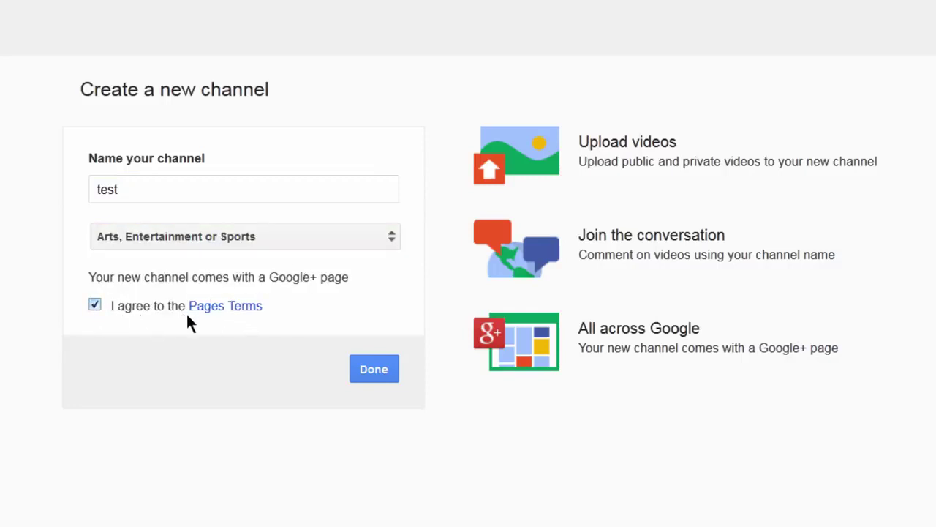
{"action": "left_click", "coordinate": [374, 370]}
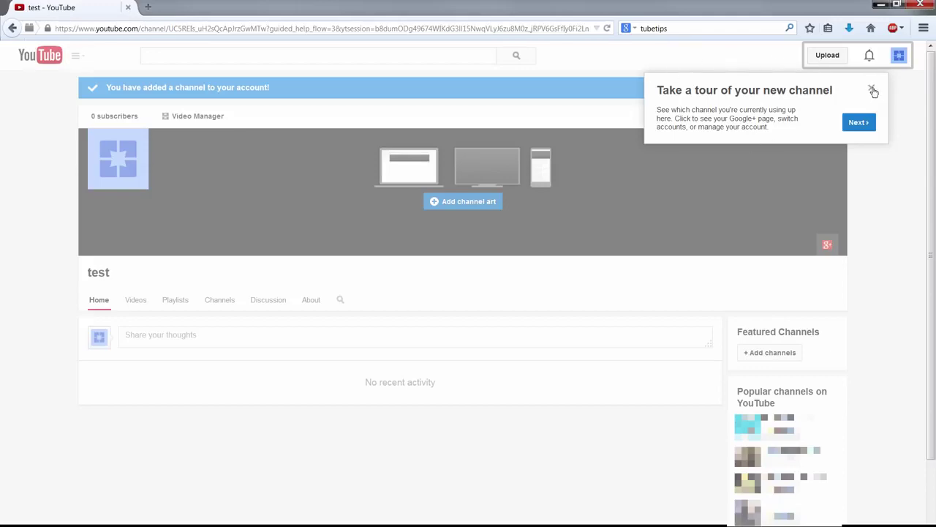
Step: Close the channel tour and go to Creator Studio from the test channel's avatar menu
{"action": "left_click", "coordinate": [873, 90]}
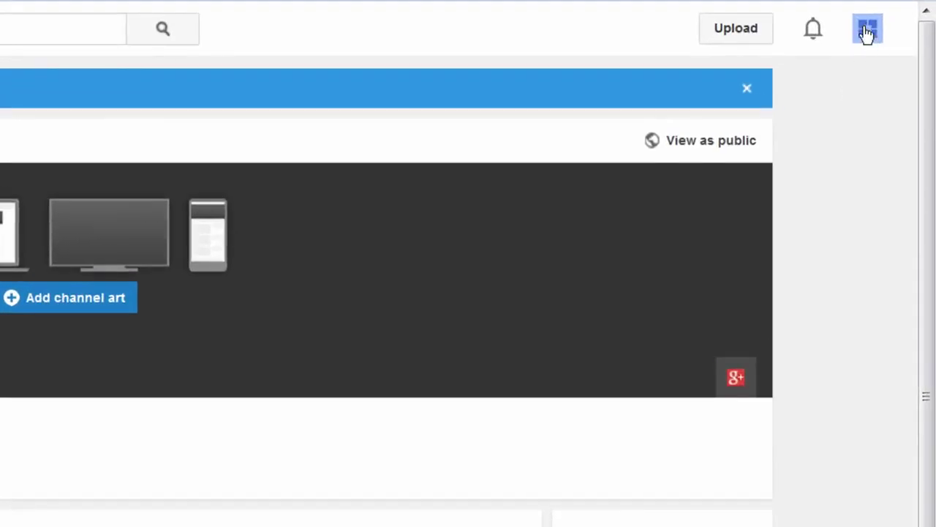
{"action": "left_click", "coordinate": [867, 33]}
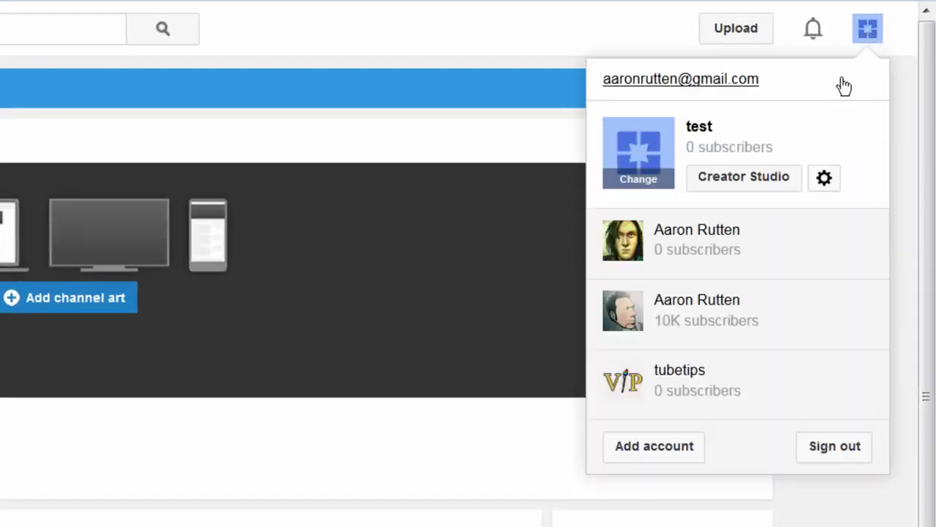
{"action": "left_click", "coordinate": [740, 180]}
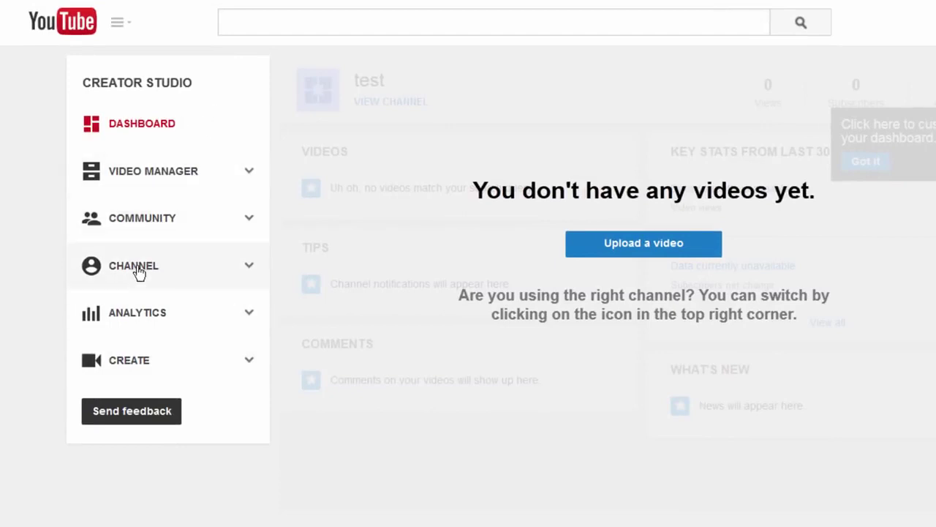
Step: Open the CHANNEL section in the sidebar to view Status and features
{"action": "left_click", "coordinate": [115, 264]}
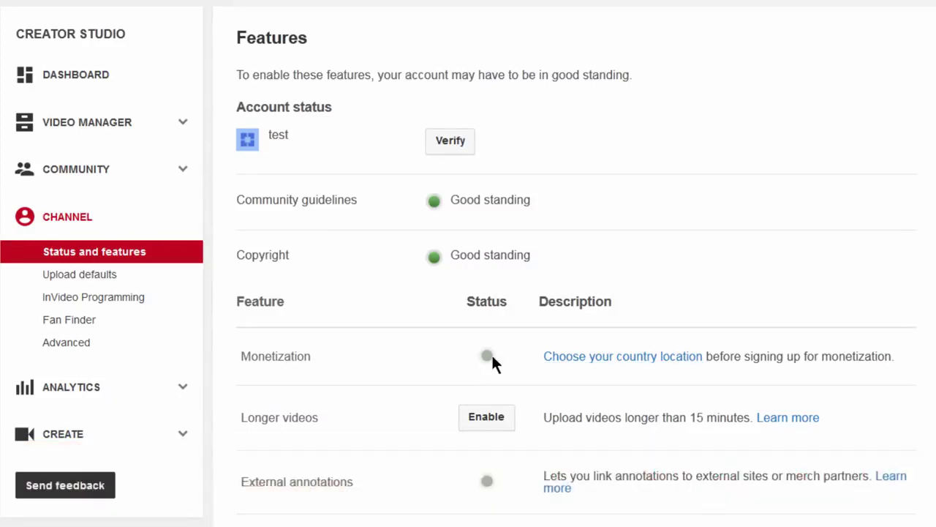
Step: Set the channel's country location to United States
{"action": "left_click", "coordinate": [600, 358]}
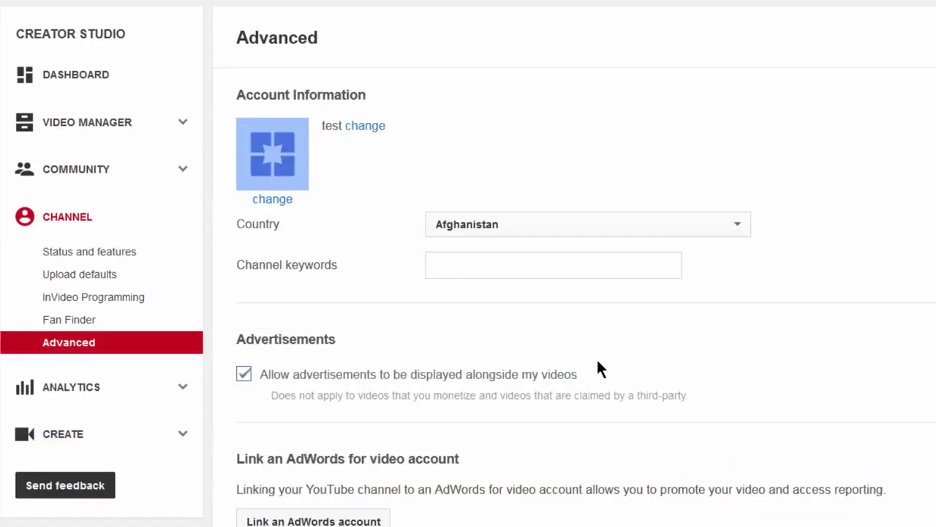
{"action": "left_click", "coordinate": [515, 229]}
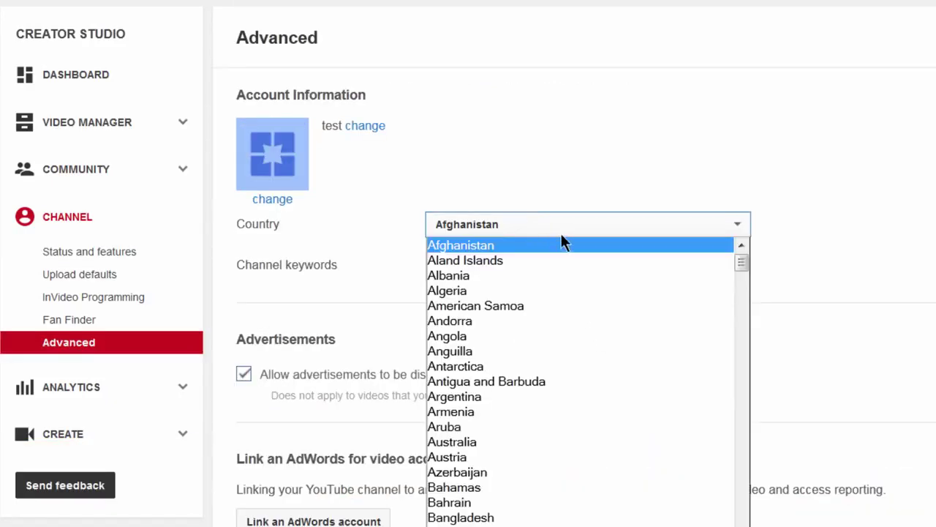
{"action": "type", "text": "sv"}
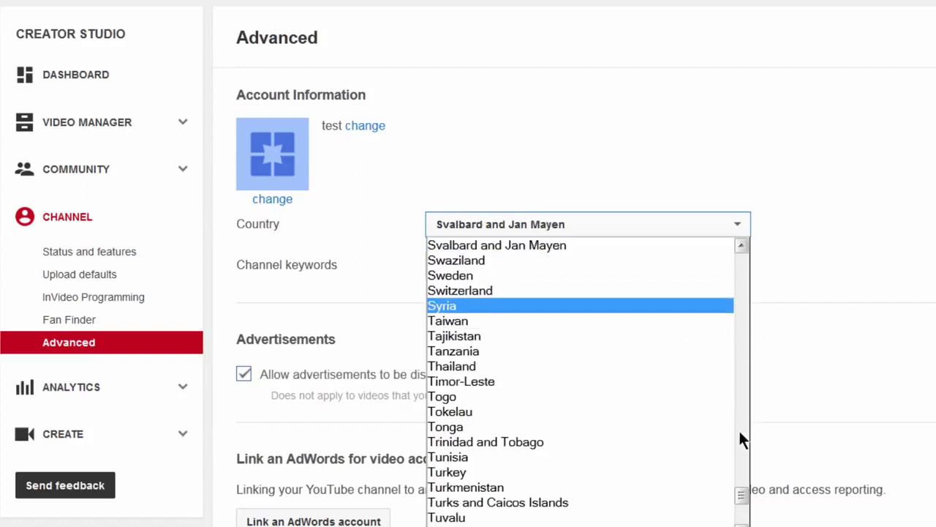
{"action": "left_click_drag", "start_coordinate": [741, 497], "coordinate": [742, 506]}
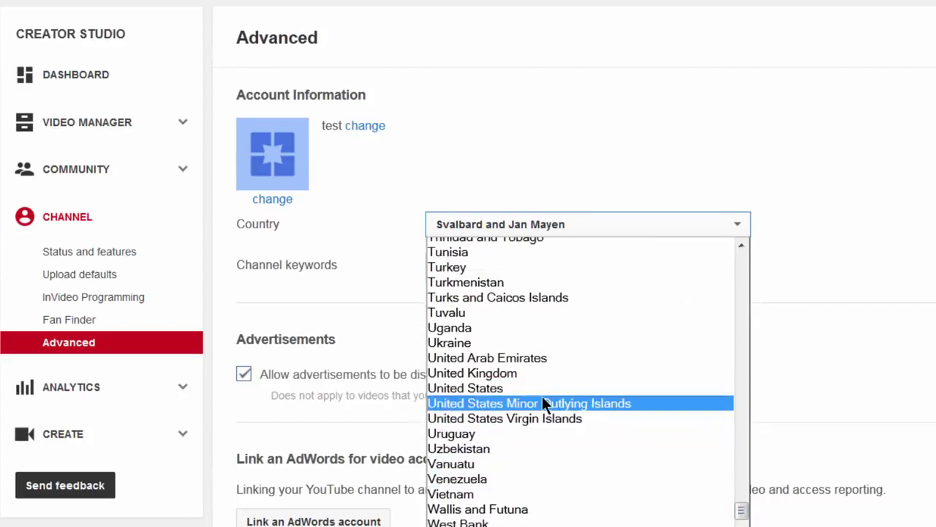
{"action": "left_click", "coordinate": [486, 388]}
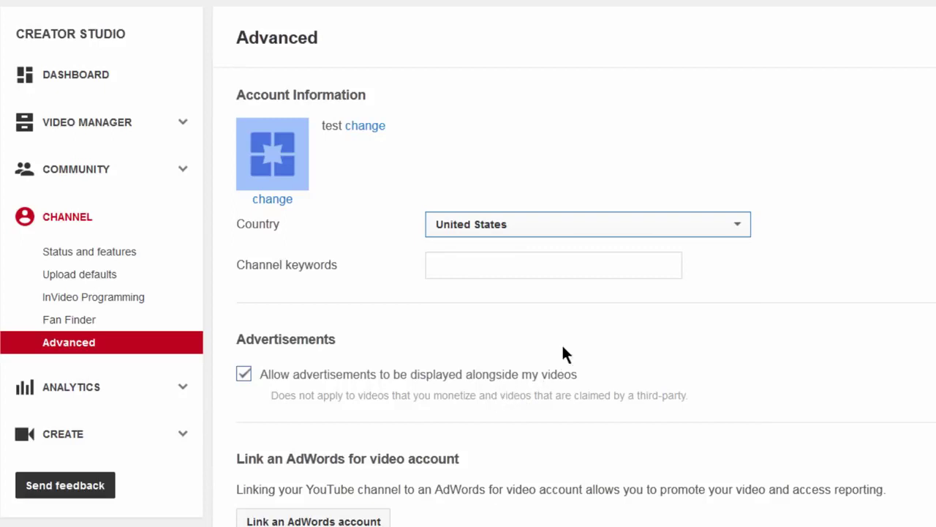
Step: Add the channel keywords 'youtube tutor' and save the advanced settings
{"action": "left_click", "coordinate": [514, 265]}
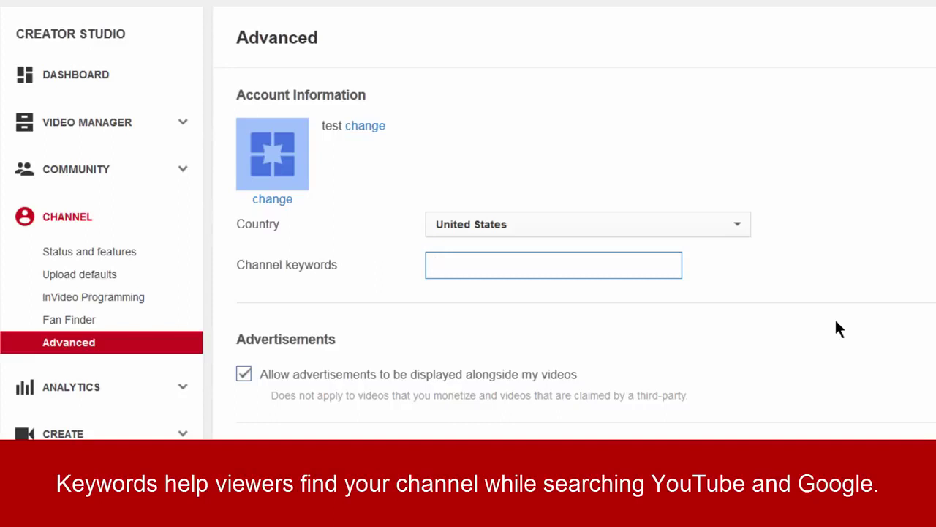
{"action": "type", "text": "youtube tutor"}
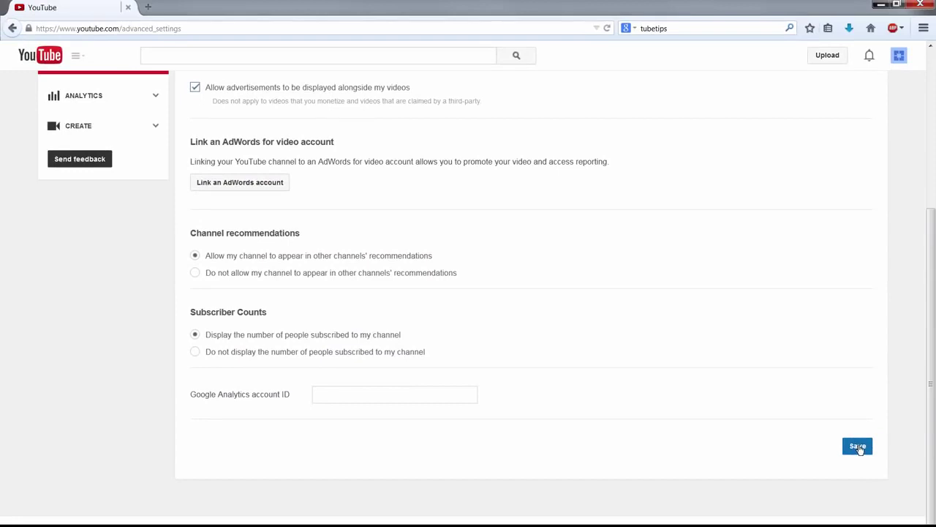
{"action": "left_click", "coordinate": [858, 446]}
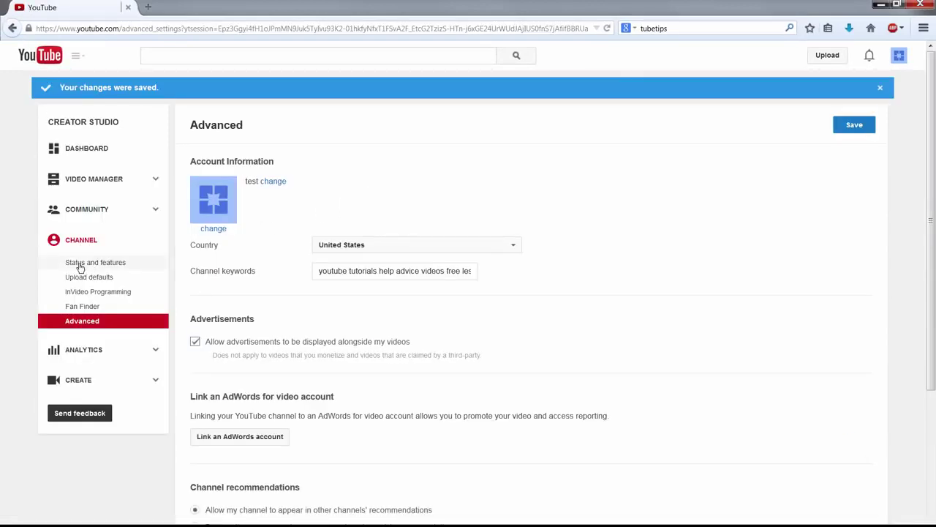
{"action": "left_click", "coordinate": [82, 264]}
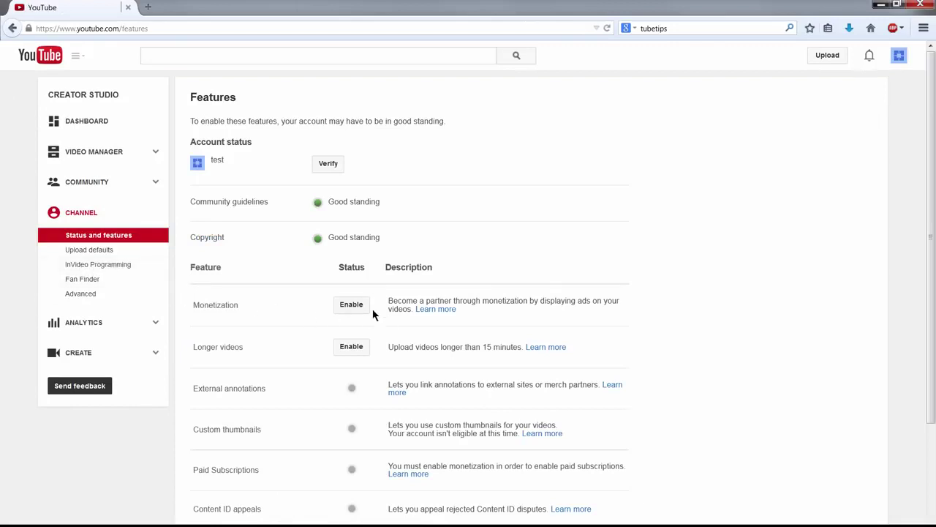
Step: Check the Monetization Enable option, then go back and scroll through Status and features
{"action": "left_click", "coordinate": [351, 306]}
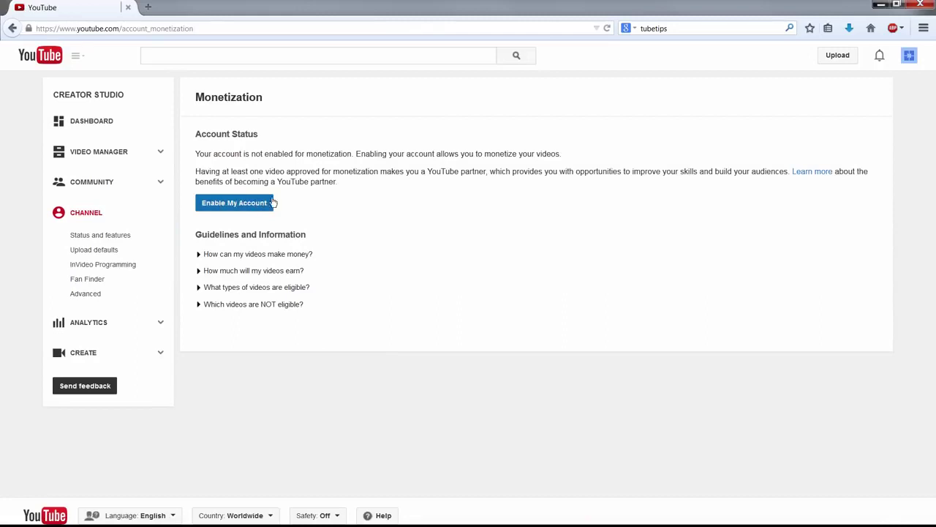
{"action": "left_click", "coordinate": [268, 205]}
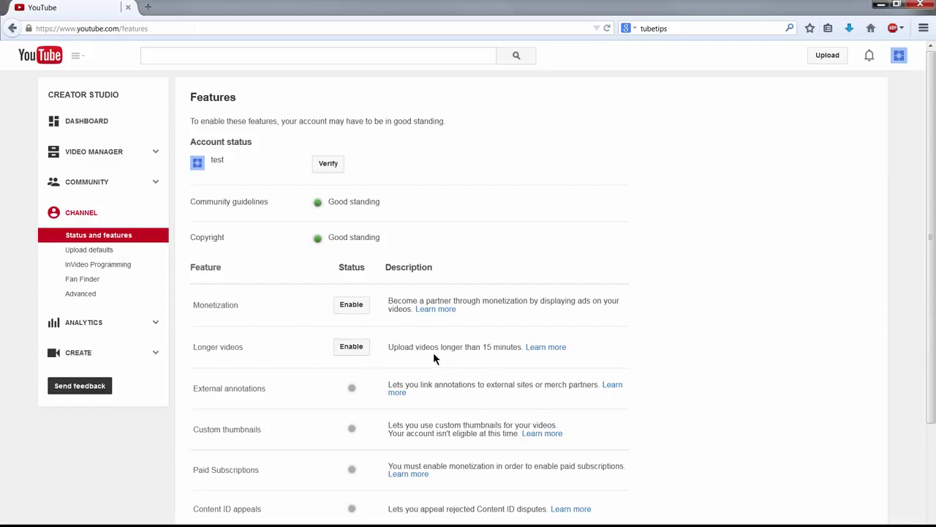
{"action": "scroll", "coordinate": [354, 348], "scroll_direction": "down", "scroll_amount": 2}
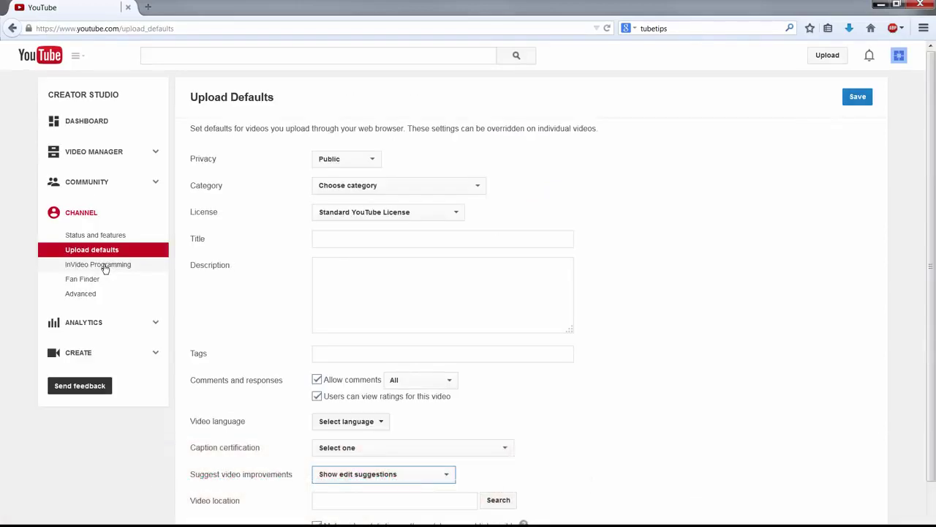
Step: Look at adding a watermark under InVideo Programming, then go to the Fan Finder page
{"action": "left_click", "coordinate": [112, 267]}
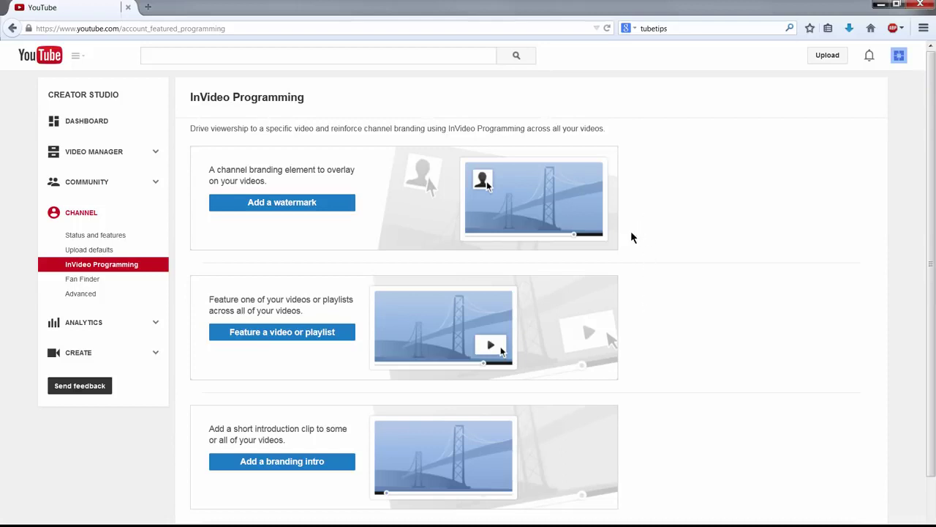
{"action": "left_click", "coordinate": [298, 204]}
{"action": "left_click", "coordinate": [87, 280]}
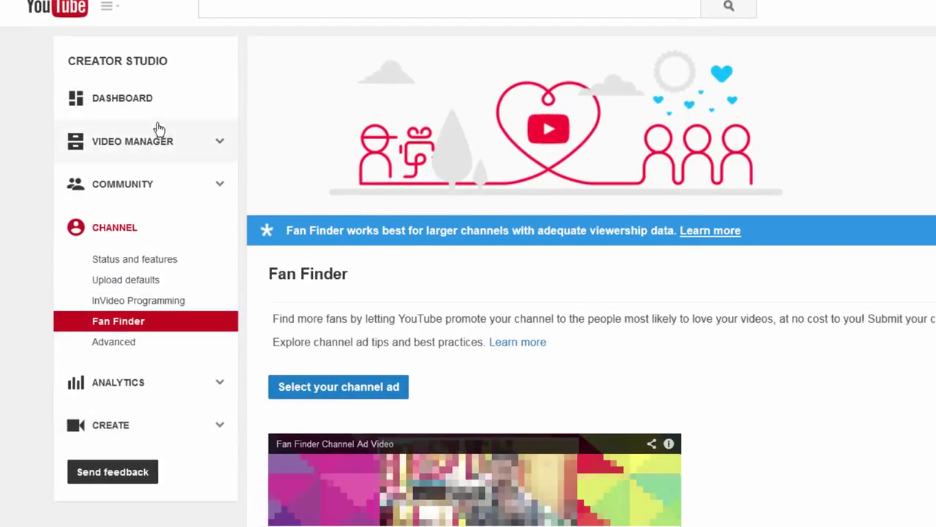
Step: Browse the Dashboard, Video Manager and Community comments, ending on the Analytics overview
{"action": "left_click", "coordinate": [128, 106]}
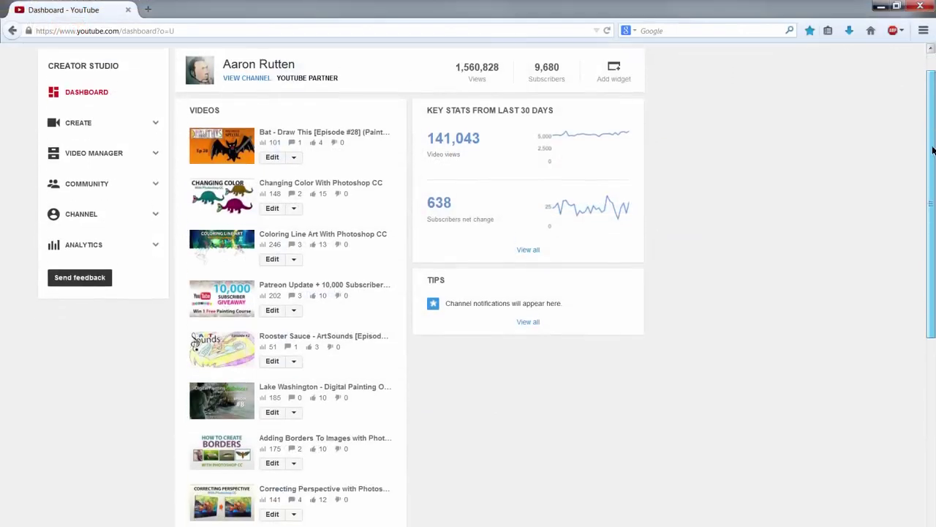
{"action": "left_click_drag", "start_coordinate": [933, 150], "coordinate": [893, 329]}
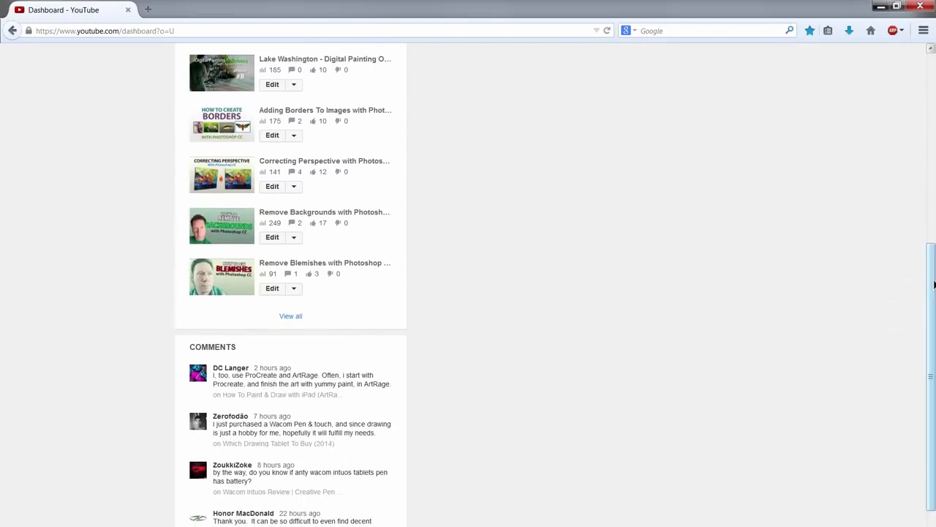
{"action": "left_click_drag", "start_coordinate": [932, 278], "coordinate": [929, 58]}
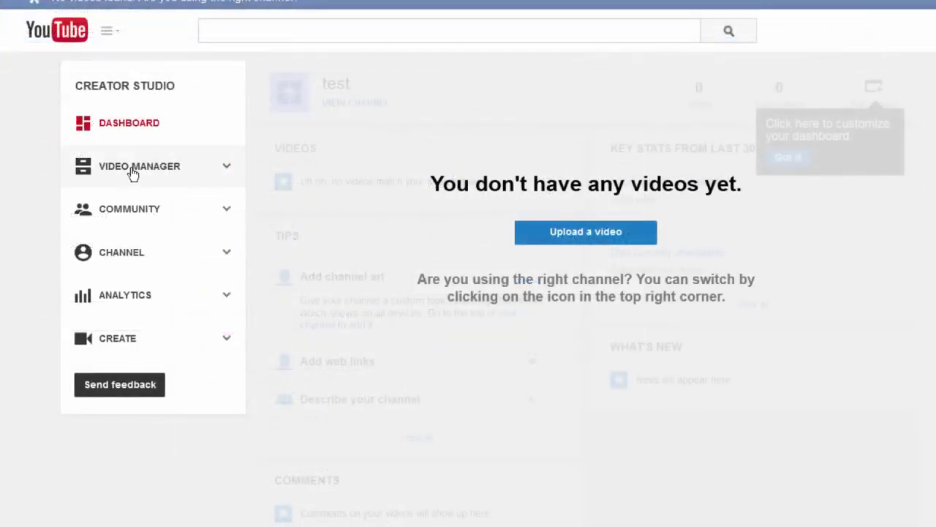
{"action": "left_click", "coordinate": [130, 172]}
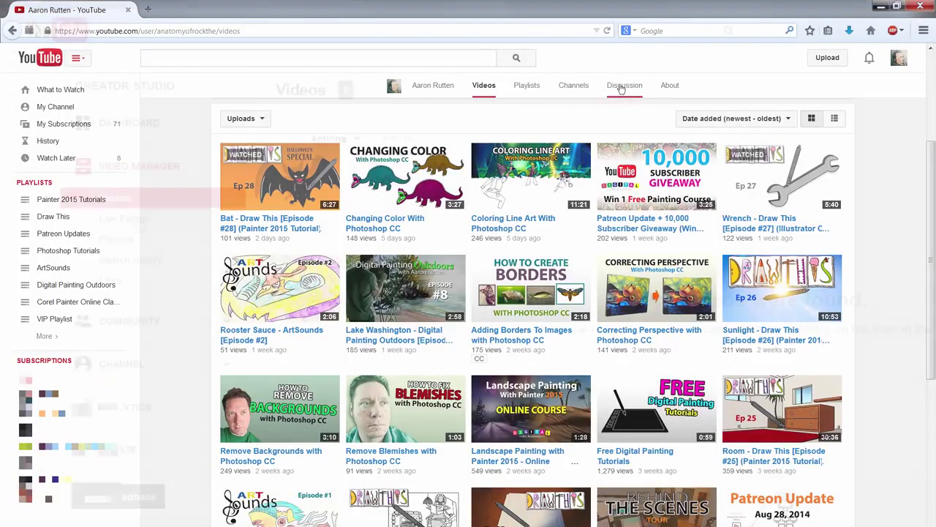
{"action": "mouse_move", "coordinate": [929, 172]}
{"action": "left_mouse_down"}
{"action": "mouse_move", "coordinate": [929, 450]}
{"action": "mouse_move", "coordinate": [923, 444]}
{"action": "left_mouse_up"}
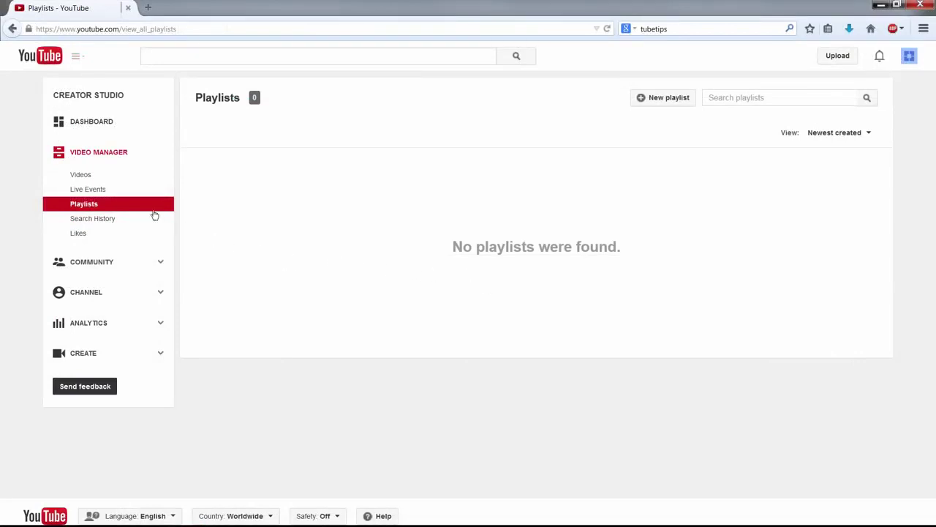
{"action": "left_click", "coordinate": [89, 263]}
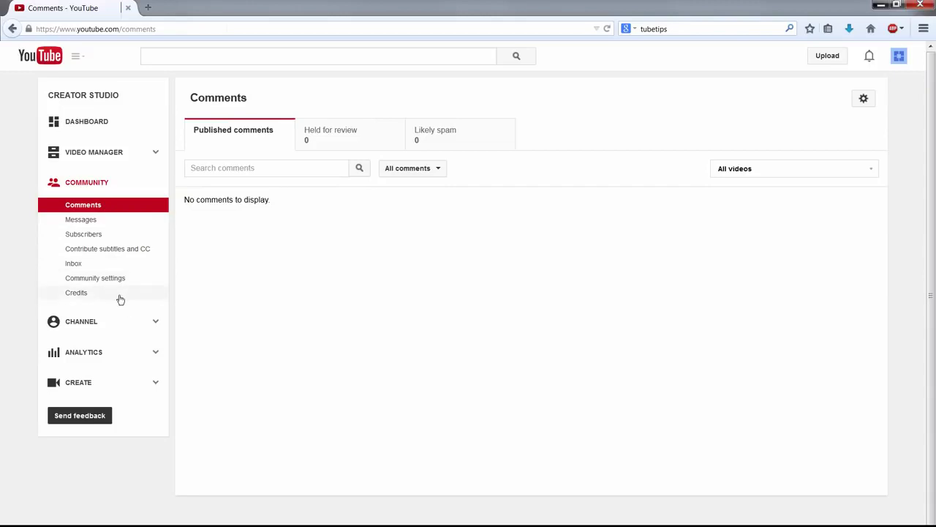
{"action": "left_click", "coordinate": [80, 355]}
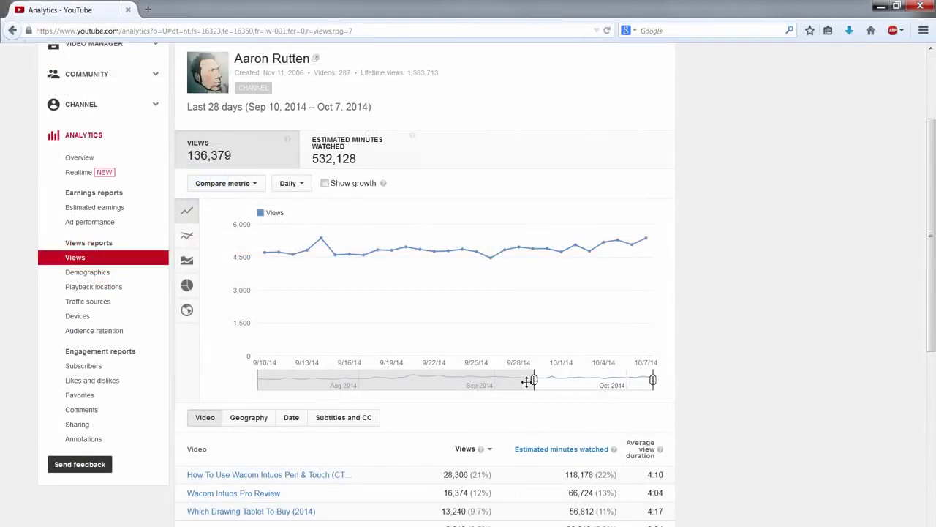
Step: Extend the views range to Oct 25, 2013–Oct 7, 2014, grouped weekly with growth shown
{"action": "left_click_drag", "start_coordinate": [528, 382], "coordinate": [383, 381]}
{"action": "left_click_drag", "start_coordinate": [299, 384], "coordinate": [289, 384]}
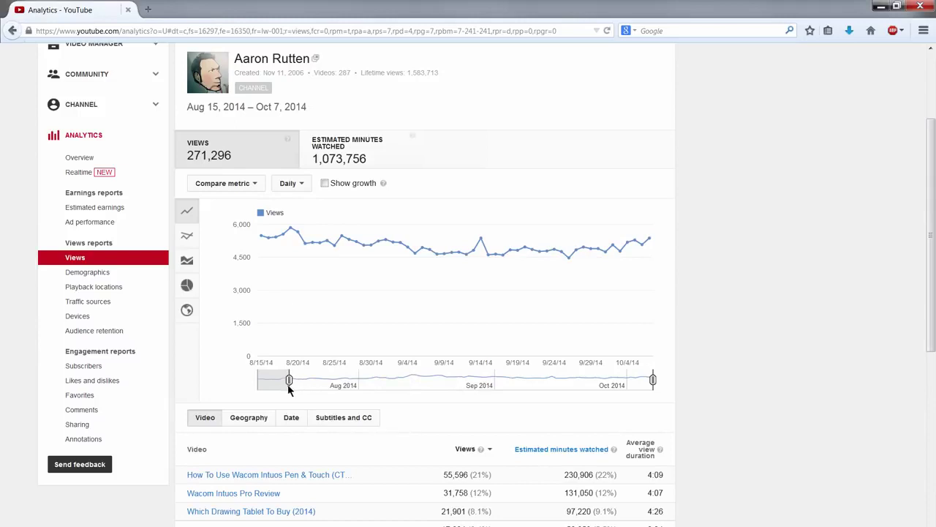
{"action": "left_click_drag", "start_coordinate": [548, 386], "coordinate": [278, 400]}
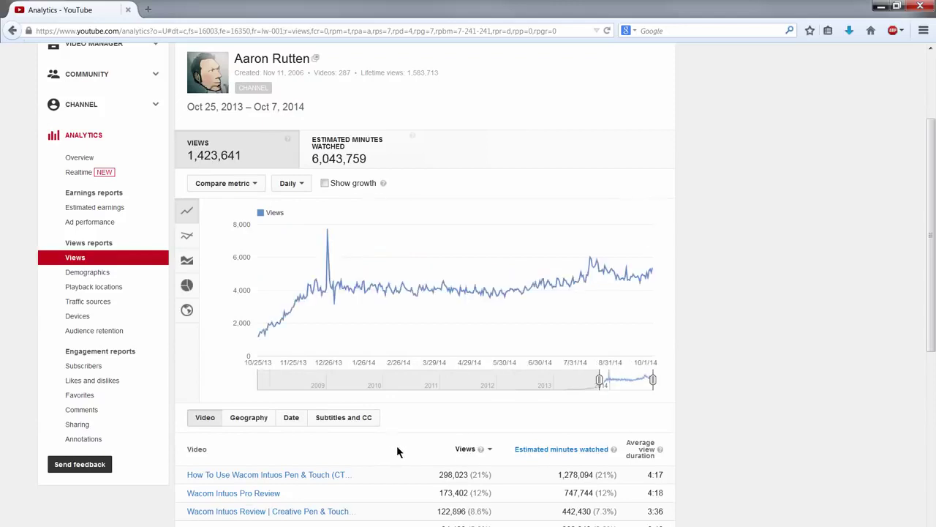
{"action": "left_click", "coordinate": [289, 183]}
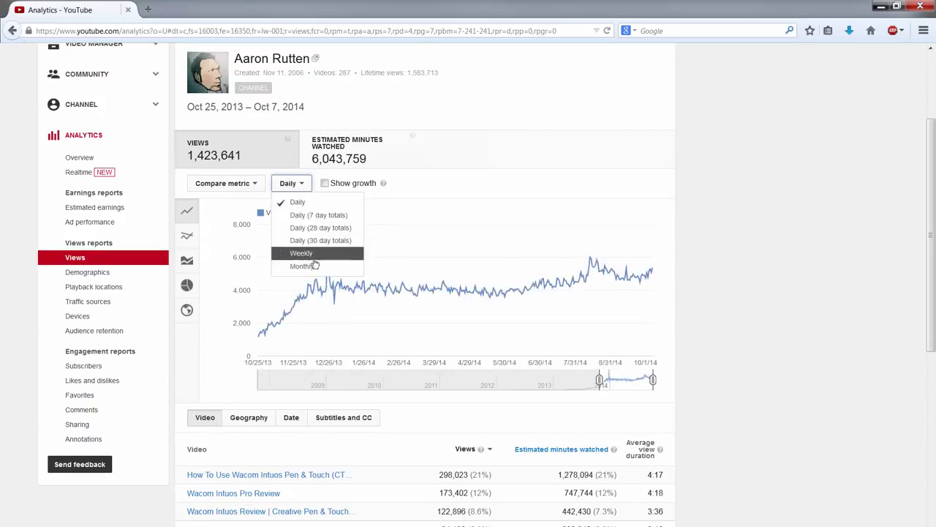
{"action": "left_click", "coordinate": [313, 256]}
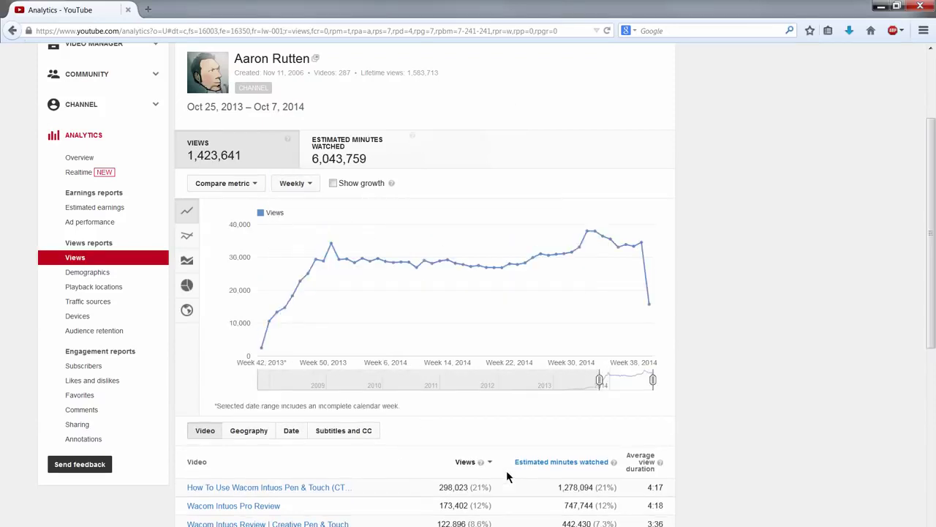
{"action": "left_click", "coordinate": [333, 183]}
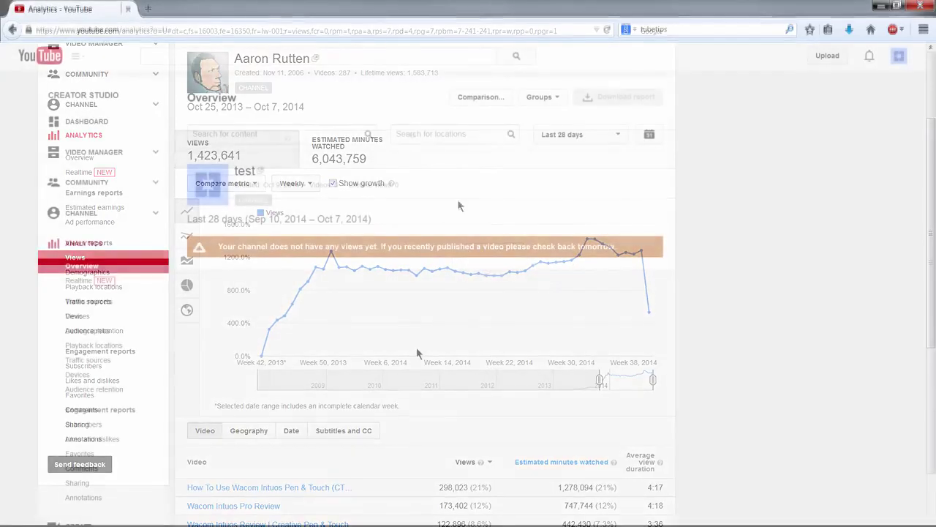
Step: Open the Realtime report under Analytics for the test channel
{"action": "left_click", "coordinate": [79, 281]}
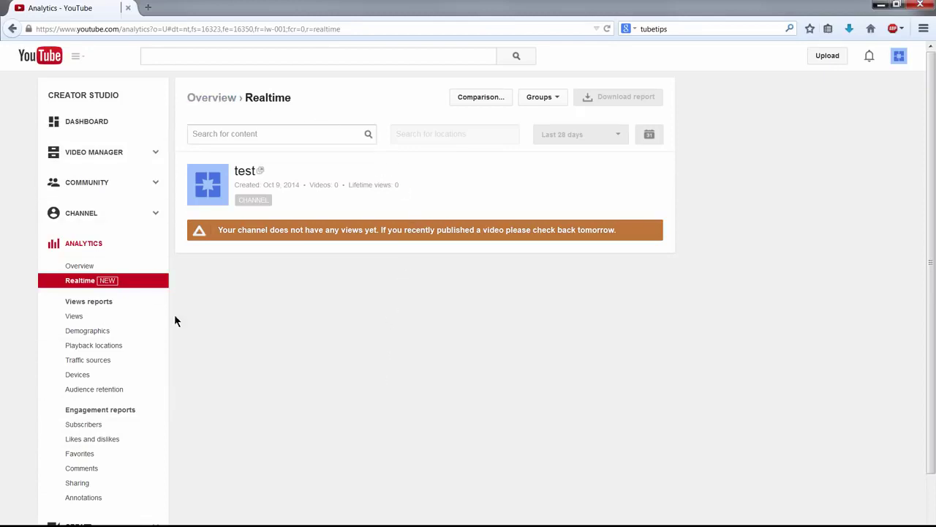
Step: Switch to the tubetips channel and scroll through its Status and features page
{"action": "left_click", "coordinate": [899, 57]}
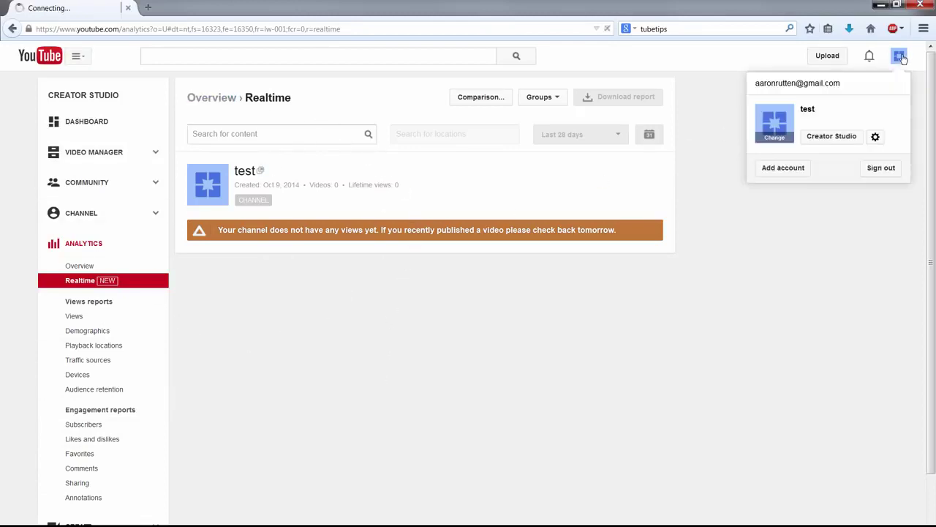
{"action": "left_click", "coordinate": [829, 245]}
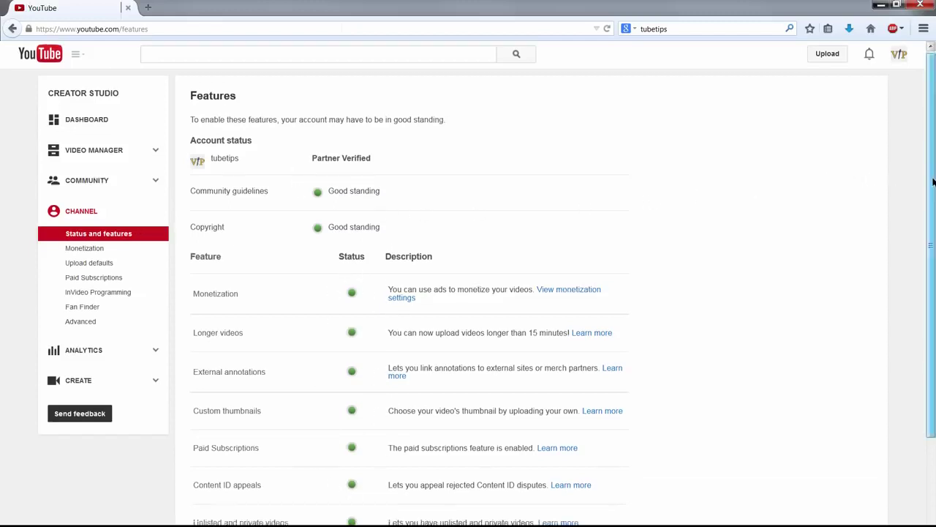
{"action": "scroll", "coordinate": [920, 266], "scroll_direction": "down", "scroll_amount": 3}
{"action": "scroll", "coordinate": [904, 211], "scroll_direction": "up", "scroll_amount": 2}
{"action": "scroll", "coordinate": [904, 211], "scroll_direction": "up", "scroll_amount": 1}
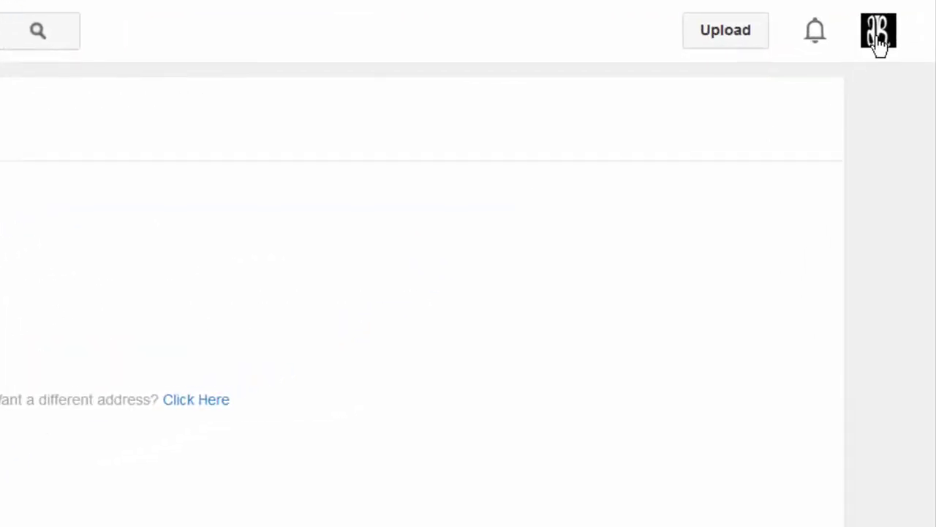
Step: Open YouTube settings from the tubetips account menu
{"action": "left_click", "coordinate": [878, 38]}
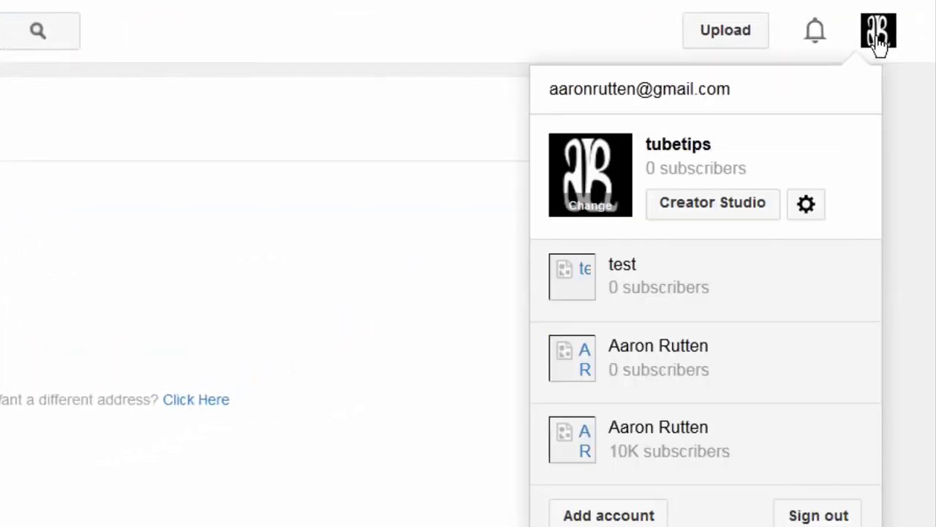
{"action": "left_click", "coordinate": [807, 206]}
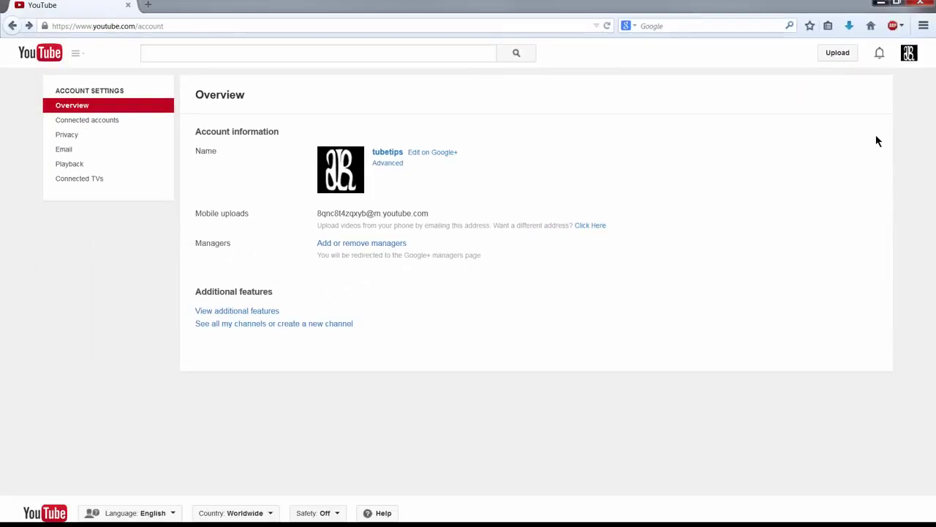
Step: Confirm and save 'tubetips' as the channel name in Google+
{"action": "left_click", "coordinate": [430, 155]}
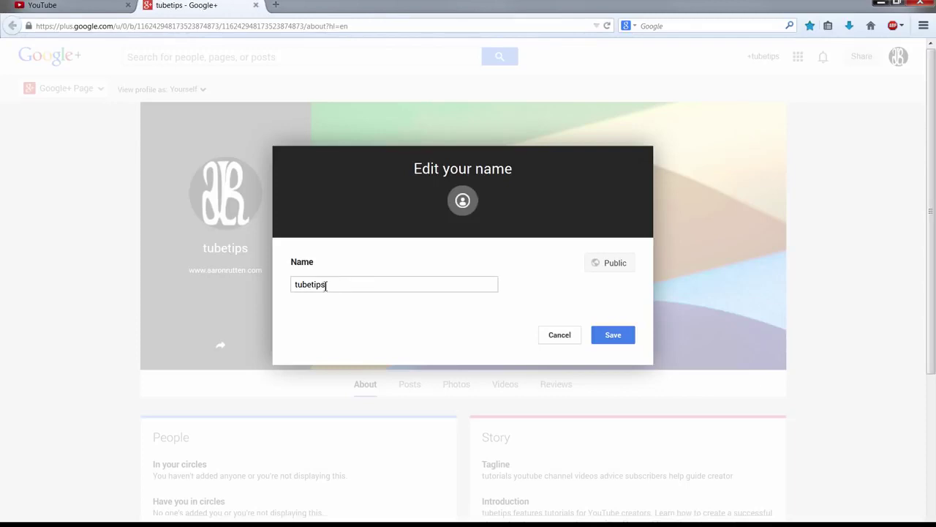
{"action": "left_click", "coordinate": [626, 337]}
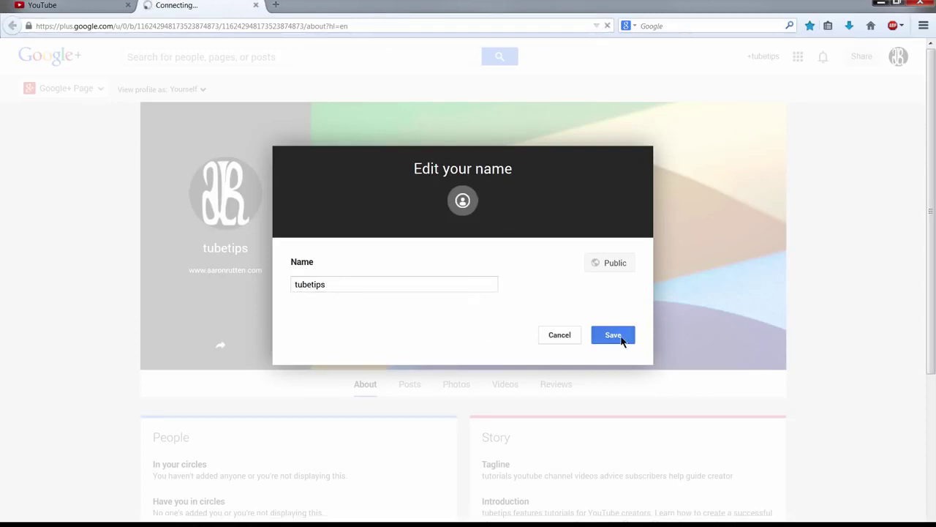
{"action": "left_click", "coordinate": [558, 336]}
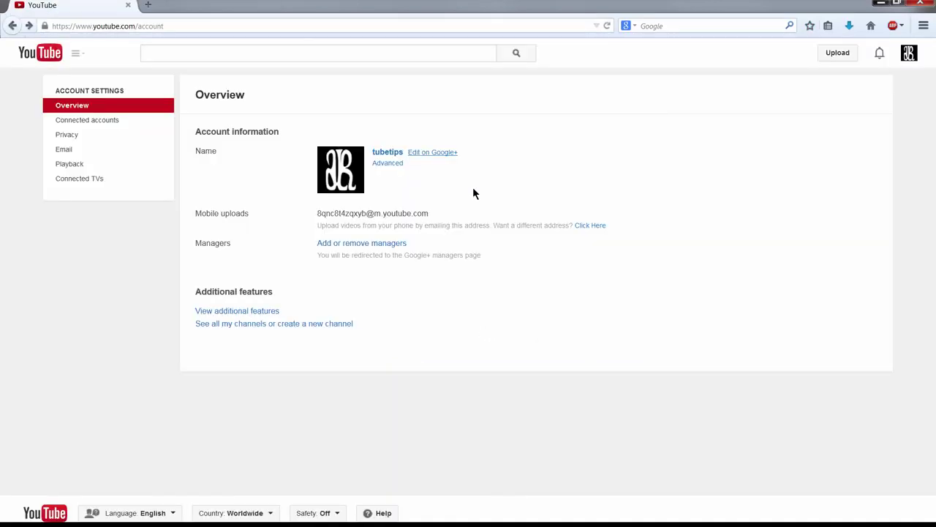
Step: Create the custom channel URL youtube.com/user/TubeTipsTutorials from the Advanced account settings
{"action": "left_click", "coordinate": [387, 163]}
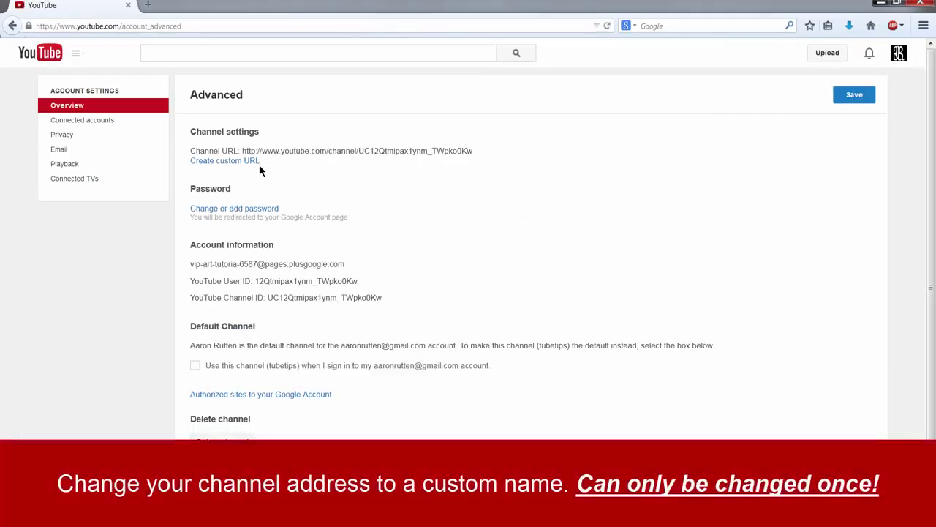
{"action": "left_click", "coordinate": [232, 162]}
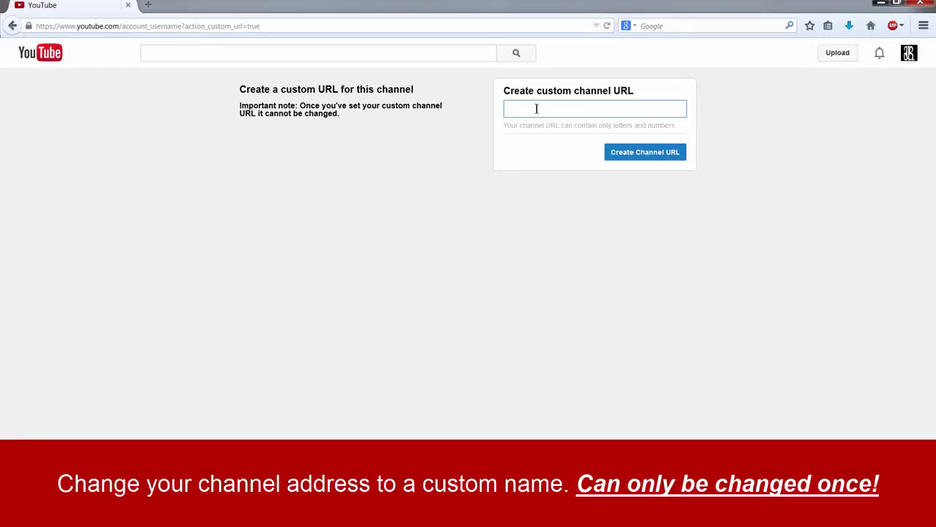
{"action": "type", "text": "tubetips"}
{"action": "key", "text": "Return"}
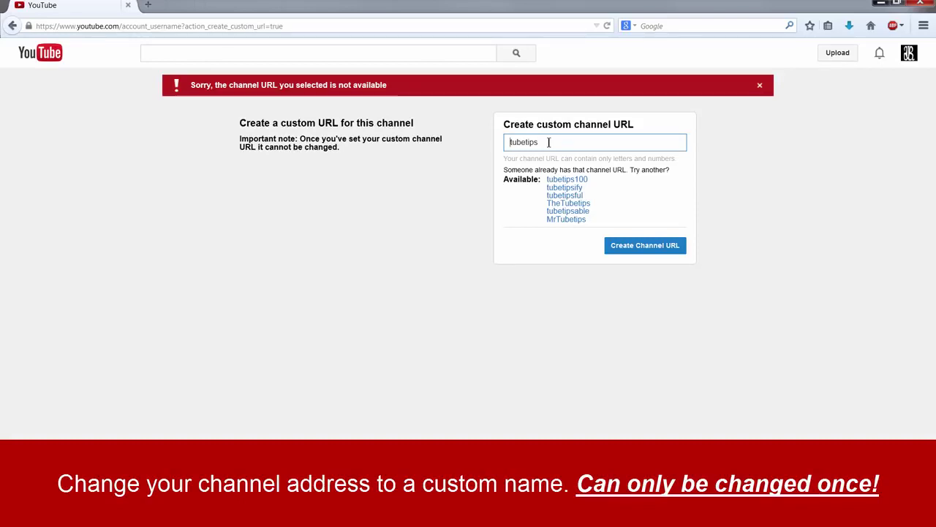
{"action": "left_click", "coordinate": [553, 142]}
{"action": "left_click", "coordinate": [637, 245]}
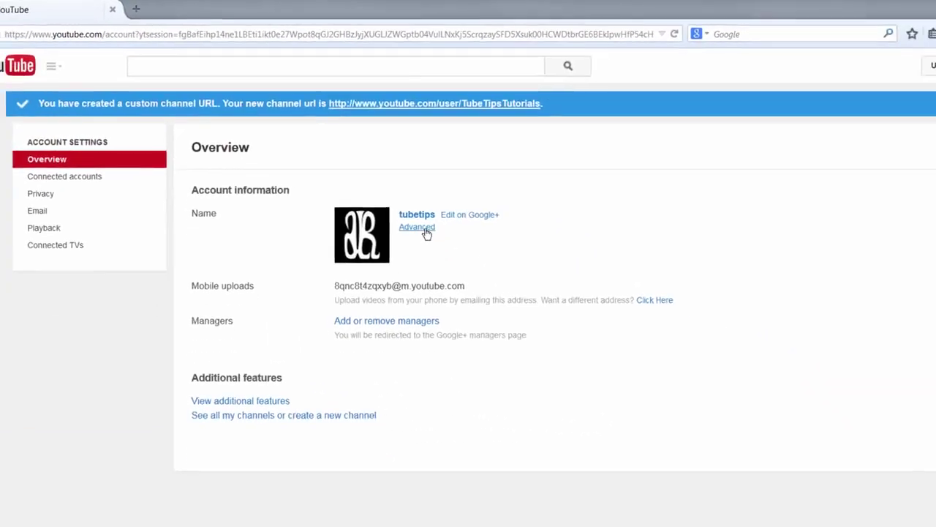
{"action": "left_click", "coordinate": [423, 228]}
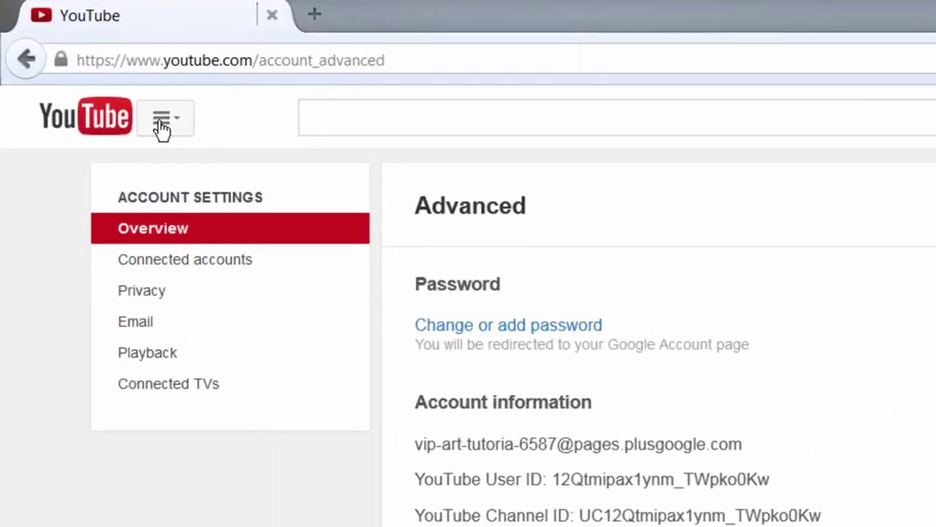
Step: Go to My Channel for the tubetips home page and bring up Edit channel art
{"action": "left_click", "coordinate": [161, 124]}
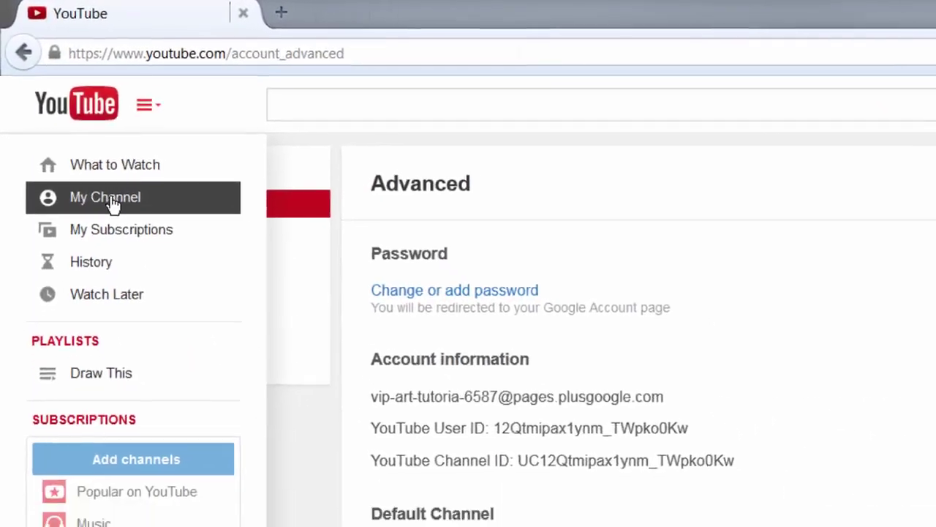
{"action": "left_click", "coordinate": [125, 226]}
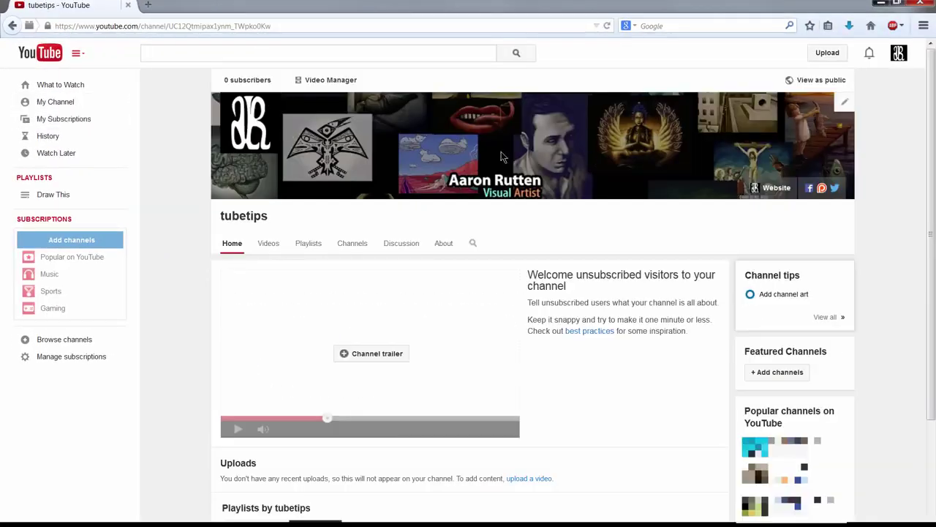
{"action": "mouse_move", "coordinate": [336, 286]}
{"action": "left_click", "coordinate": [846, 106]}
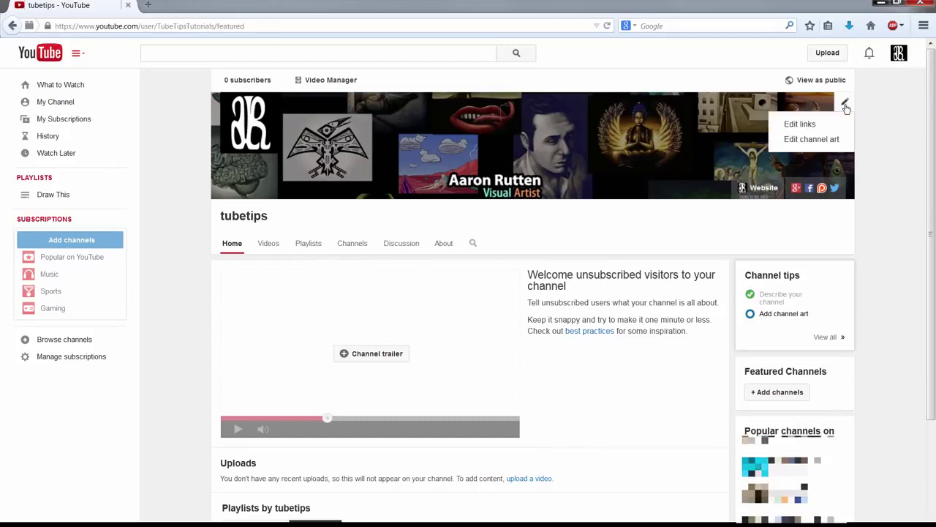
{"action": "left_click", "coordinate": [808, 141]}
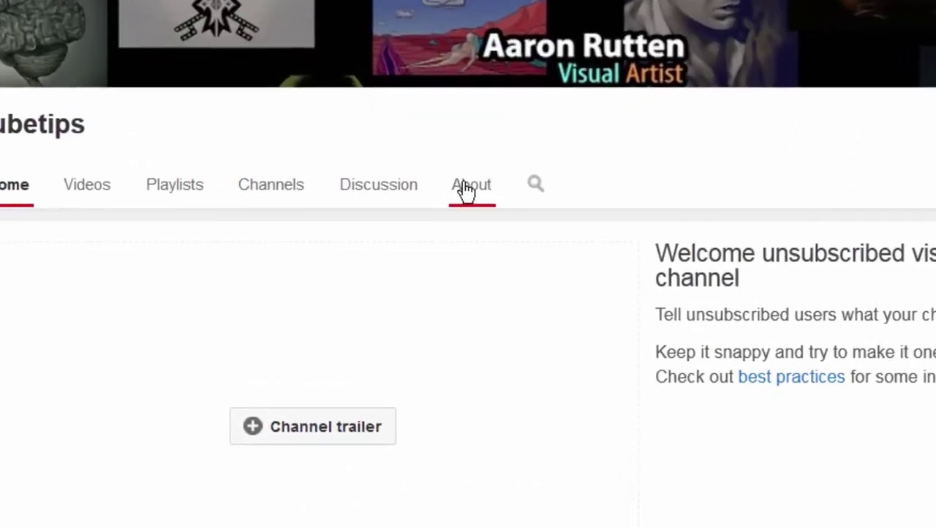
Step: Paste the prepared paragraph as the channel description on the About tab
{"action": "left_click", "coordinate": [466, 186]}
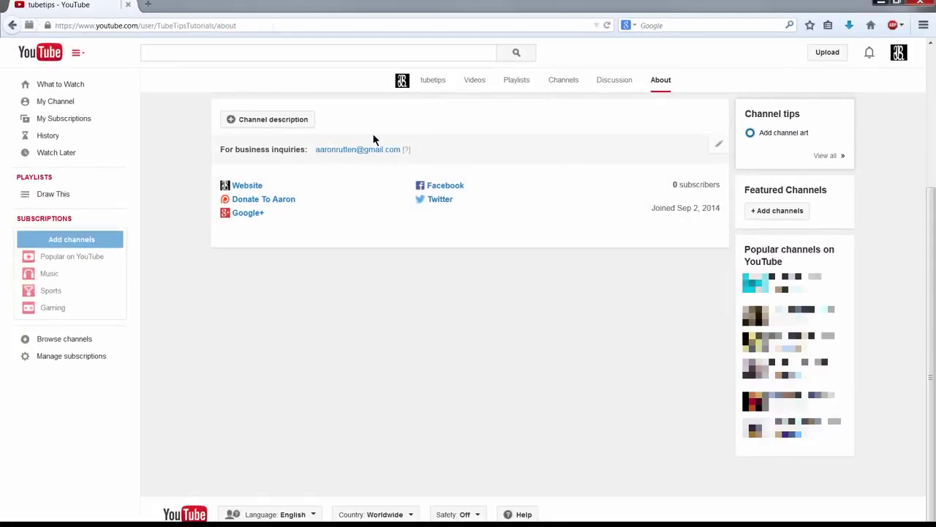
{"action": "left_click", "coordinate": [256, 121]}
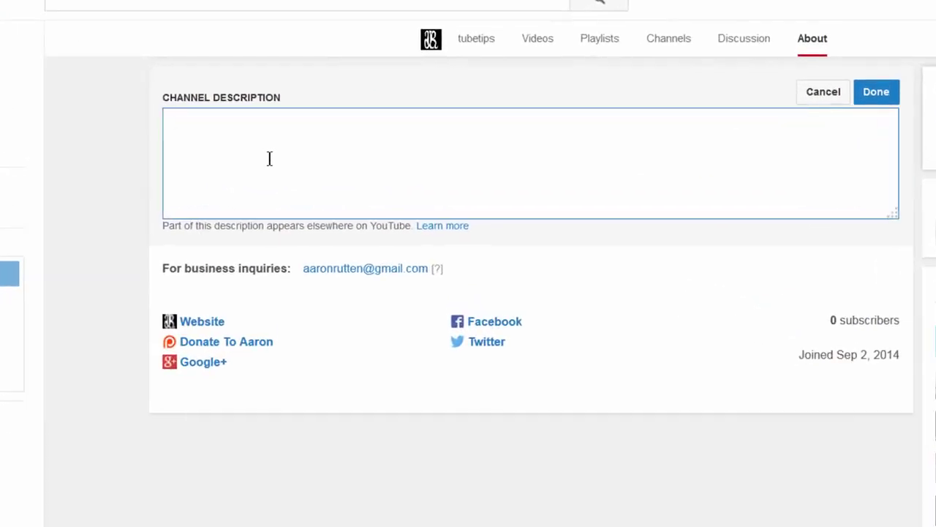
{"action": "left_click", "coordinate": [269, 159]}
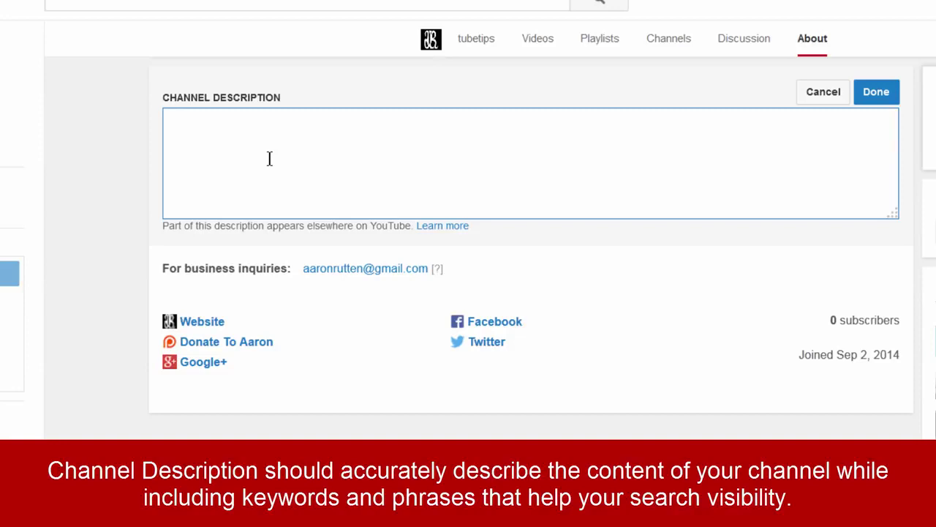
{"action": "type", "text": "tubetips features tutorials for YouTube creators. Learn how to create a successful channel and grow your audience with a library of free video tutorials and tips."}
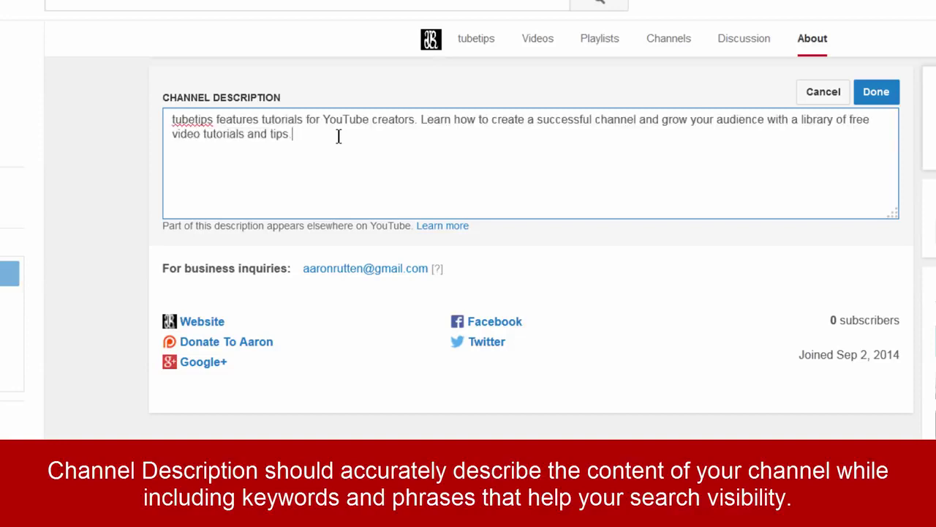
Step: Add a 'Website:' line with the pasted site address and save the description
{"action": "key", "text": "Return"}
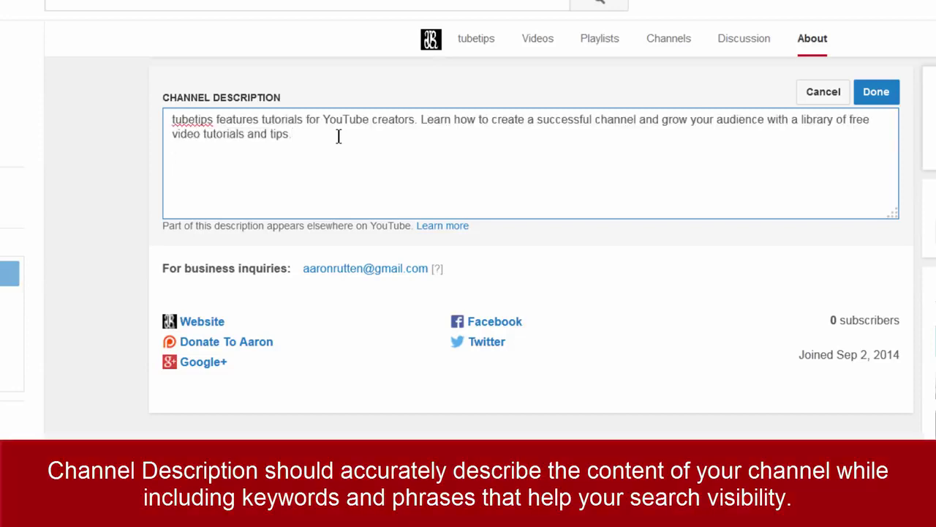
{"action": "type", "text": "Website:"}
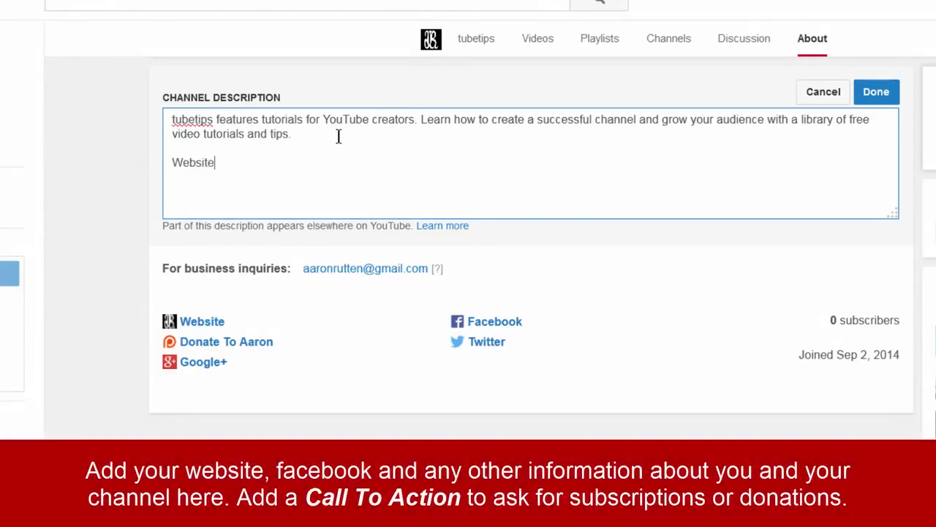
{"action": "type", "text": "www.aaronrutten.com"}
{"action": "key", "text": "Return"}
{"action": "key", "text": "Return"}
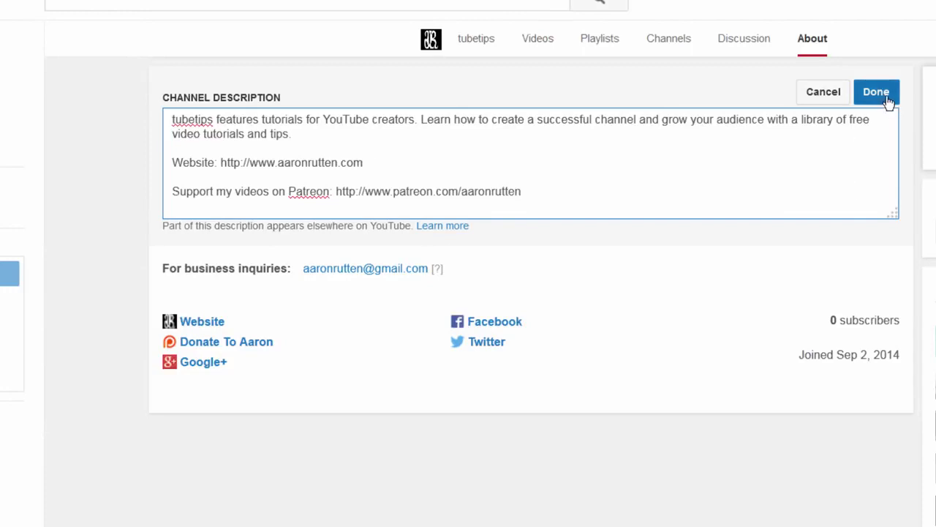
{"action": "left_click", "coordinate": [886, 97]}
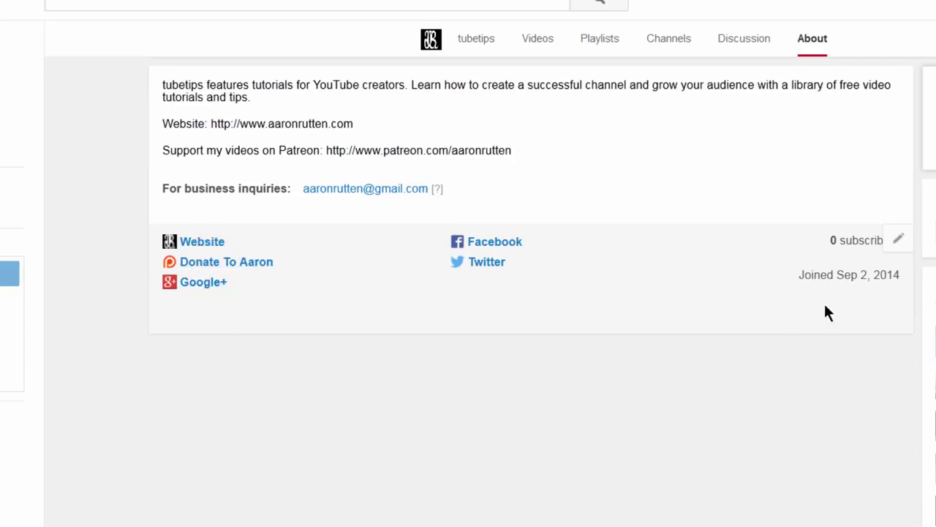
Step: Keep 4 custom links overlaid on the banner, add the linked Google+ page overlay, and save
{"action": "left_click", "coordinate": [899, 240]}
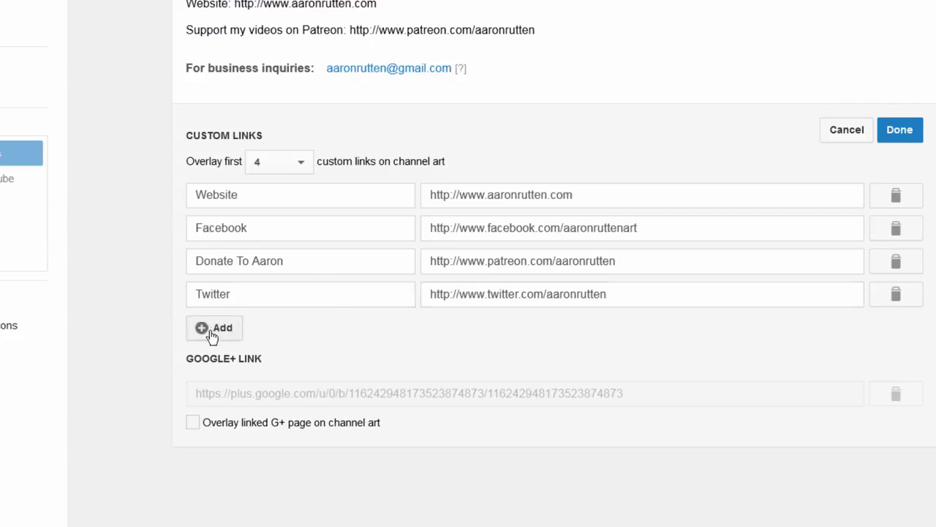
{"action": "left_click", "coordinate": [301, 161]}
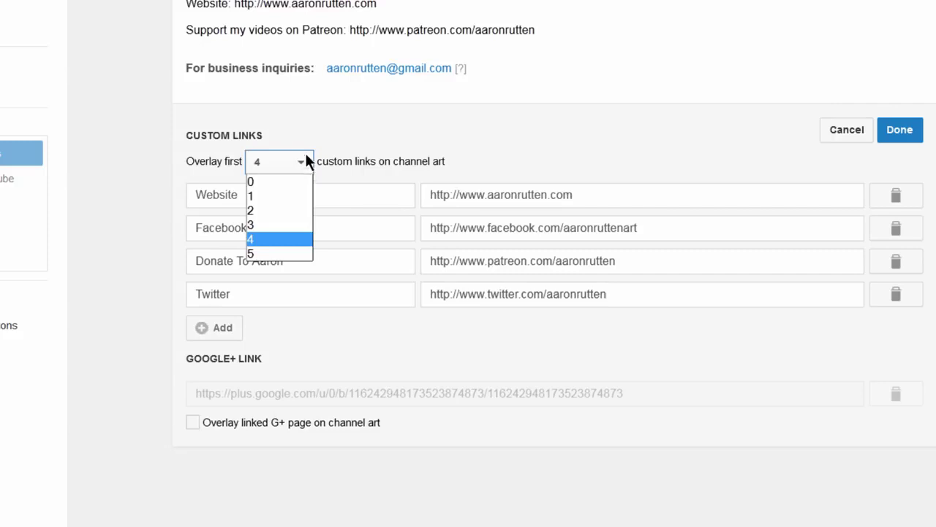
{"action": "left_click", "coordinate": [471, 141]}
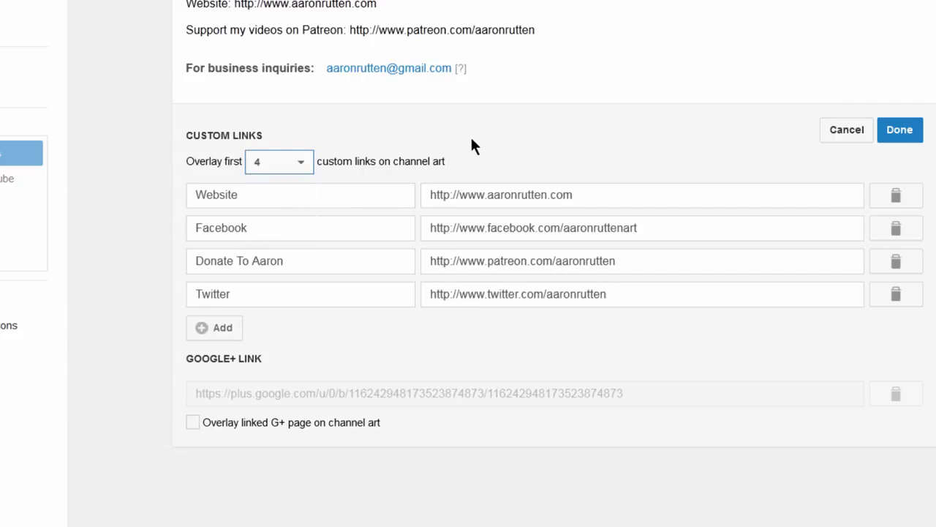
{"action": "left_click", "coordinate": [192, 424]}
{"action": "left_click", "coordinate": [899, 132]}
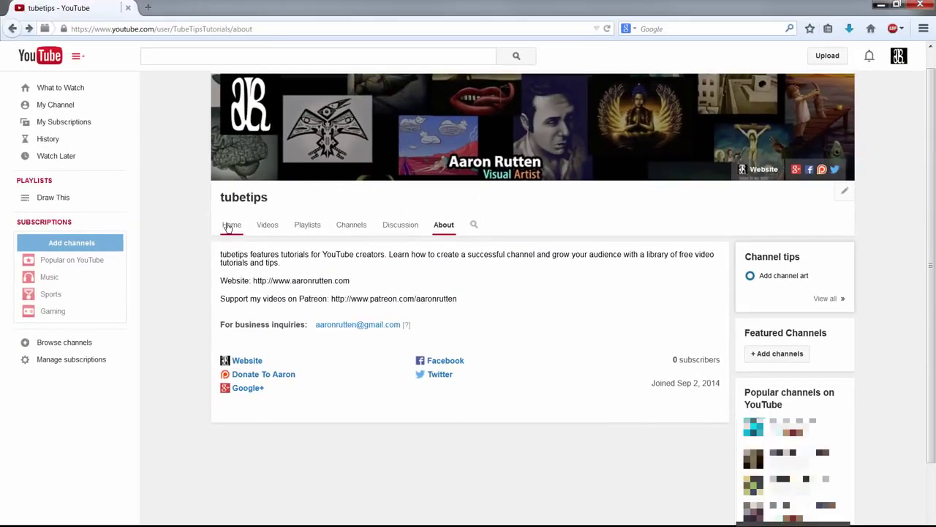
Step: Return to the Home tab and start '+ Add channels' under Featured Channels
{"action": "left_click", "coordinate": [228, 227]}
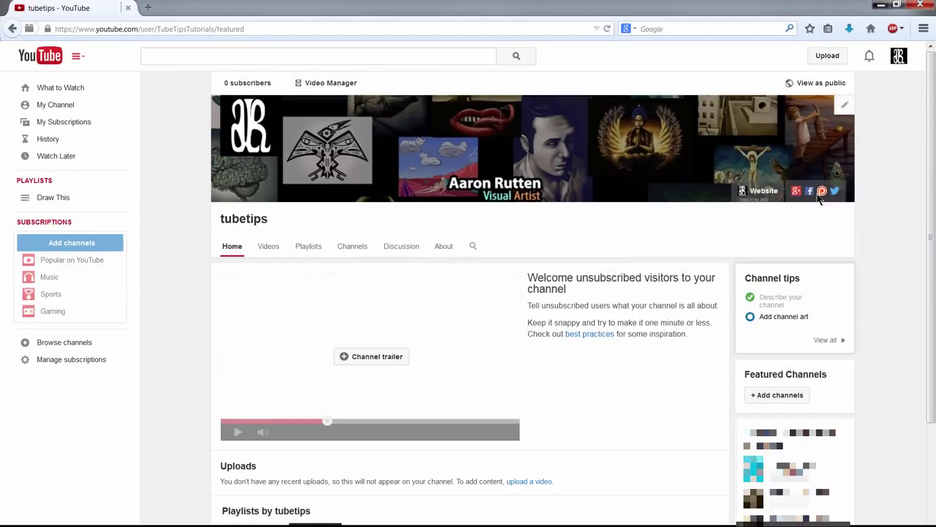
{"action": "scroll", "coordinate": [921, 257], "scroll_direction": "down", "scroll_amount": 2}
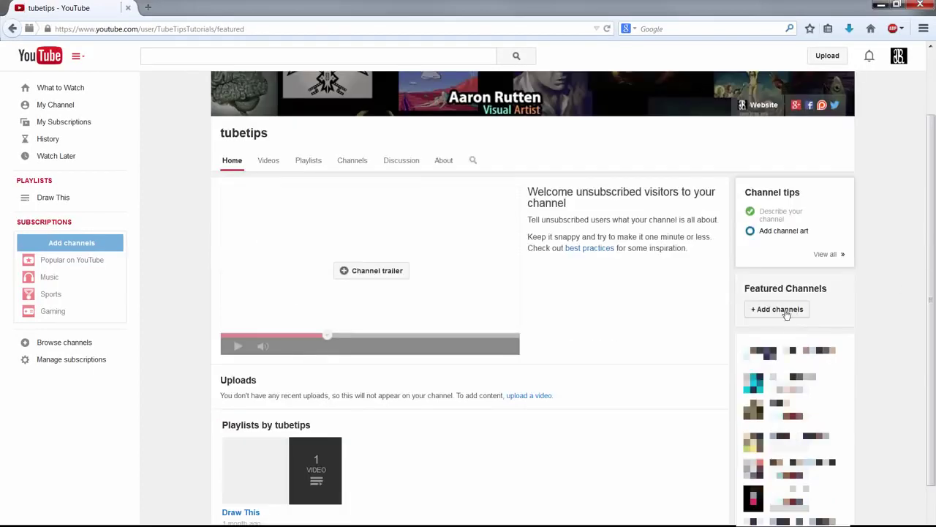
{"action": "left_click", "coordinate": [777, 309]}
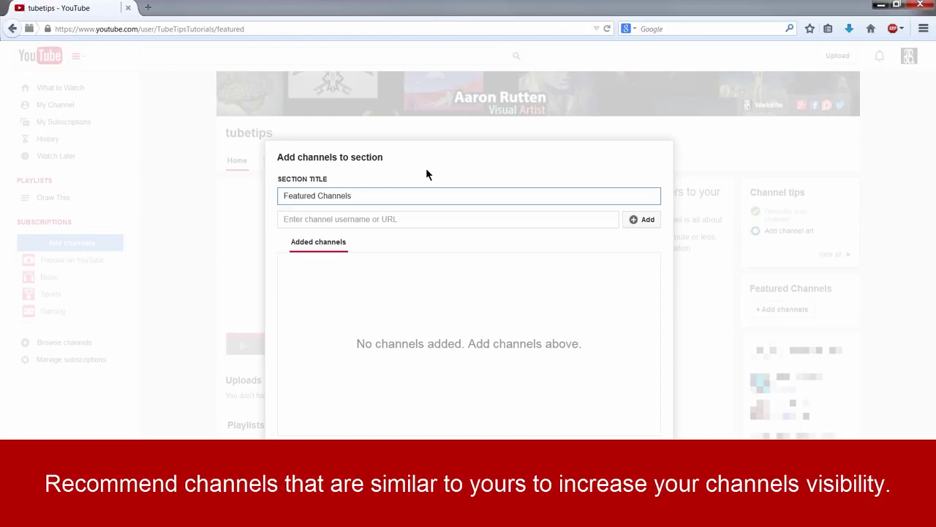
Step: Put the cursor in the channel username field of the Add channels form
{"action": "left_click", "coordinate": [404, 220]}
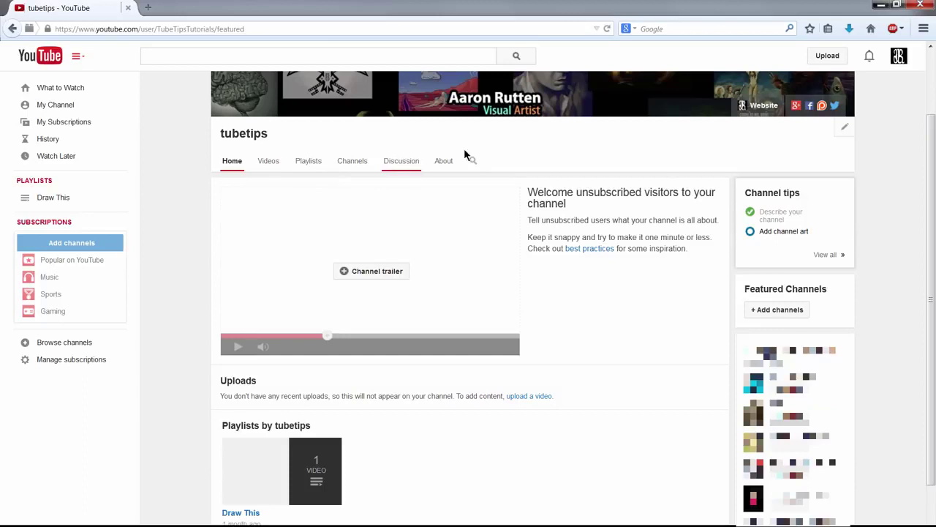
Step: Preview the tubetips channel with View as public, then exit the preview
{"action": "left_click_drag", "start_coordinate": [932, 177], "coordinate": [932, 274]}
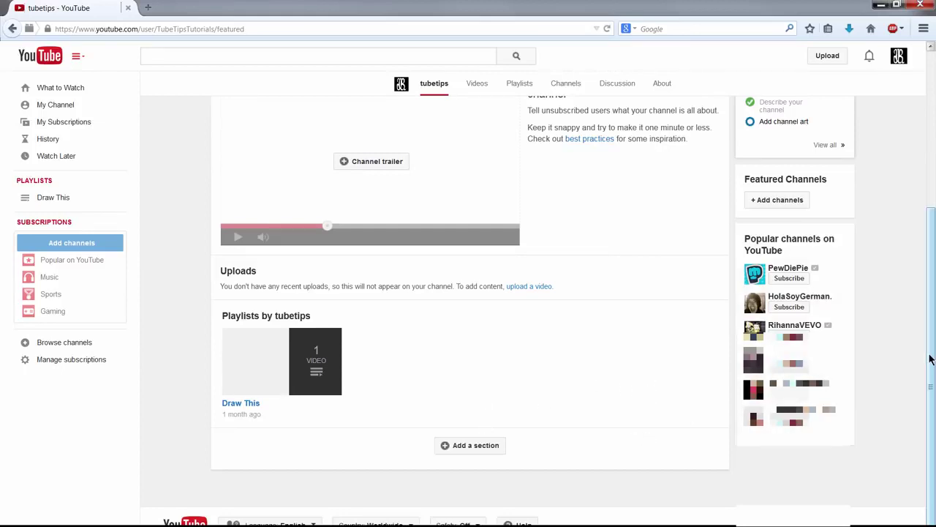
{"action": "scroll", "coordinate": [550, 398], "scroll_direction": "up", "scroll_amount": 3}
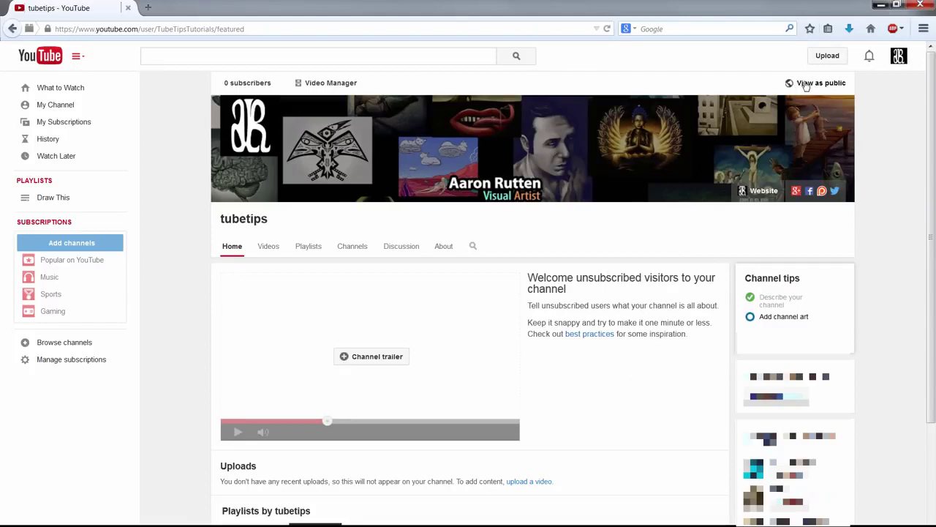
{"action": "left_click", "coordinate": [806, 85]}
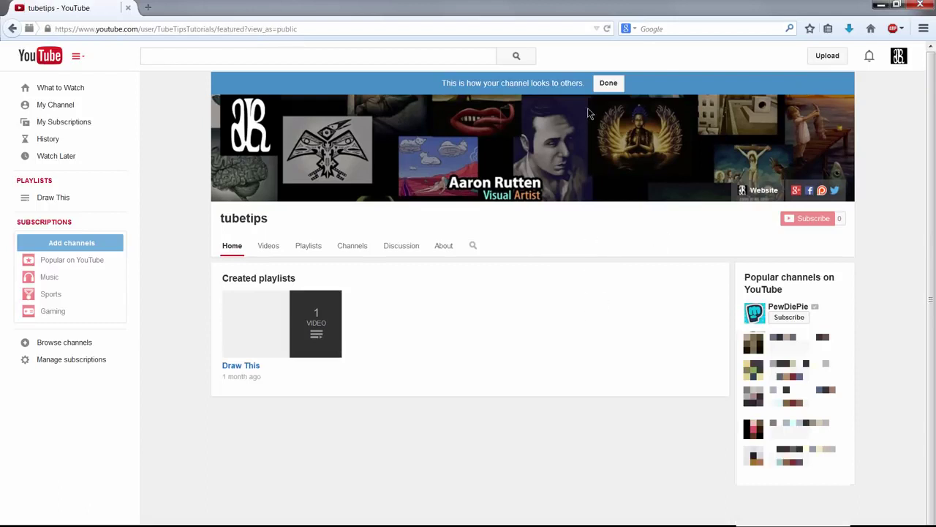
{"action": "left_click", "coordinate": [608, 84]}
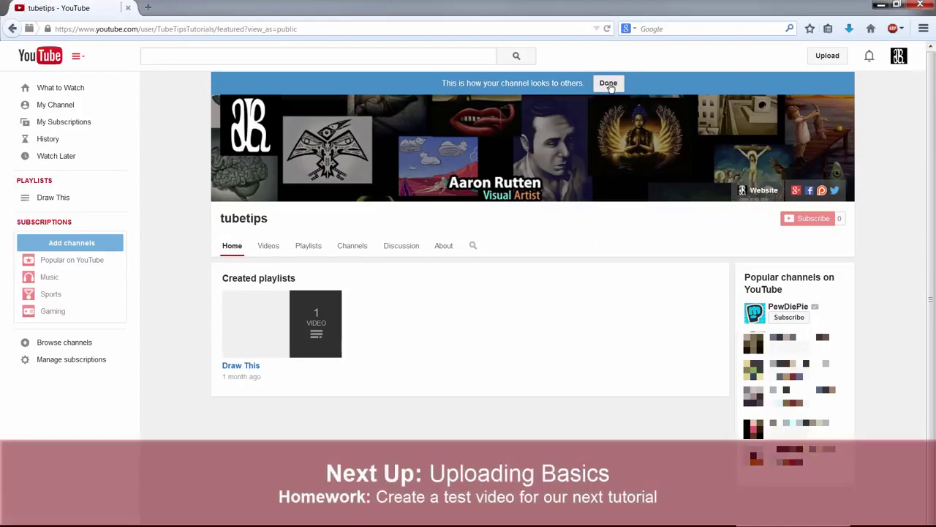